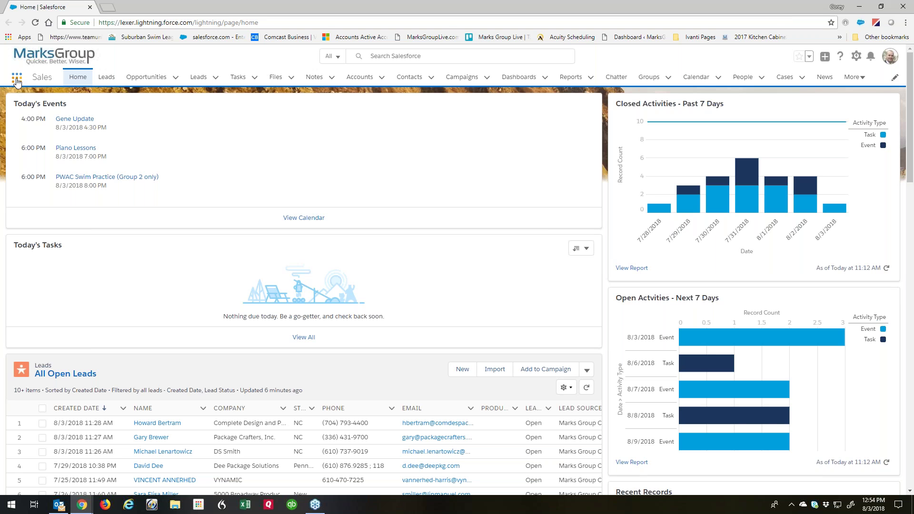
Open the Lightning Usage App and review the Lightning Experience monthly, daily and by-profile active user charts
click(17, 80)
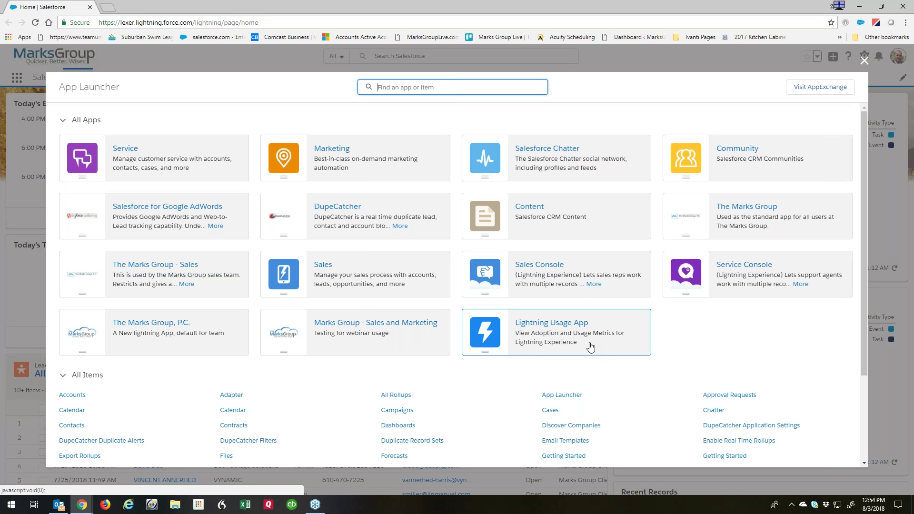
click(563, 325)
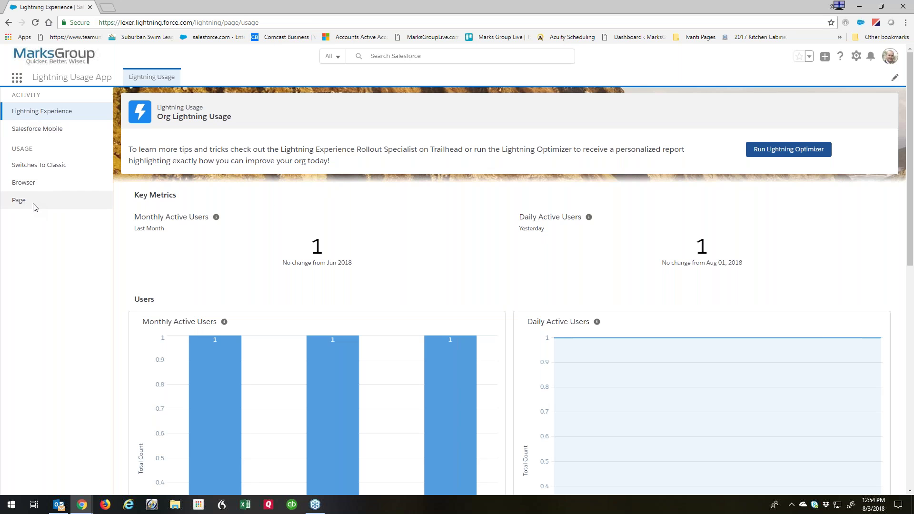
scroll(444, 248, down, 2)
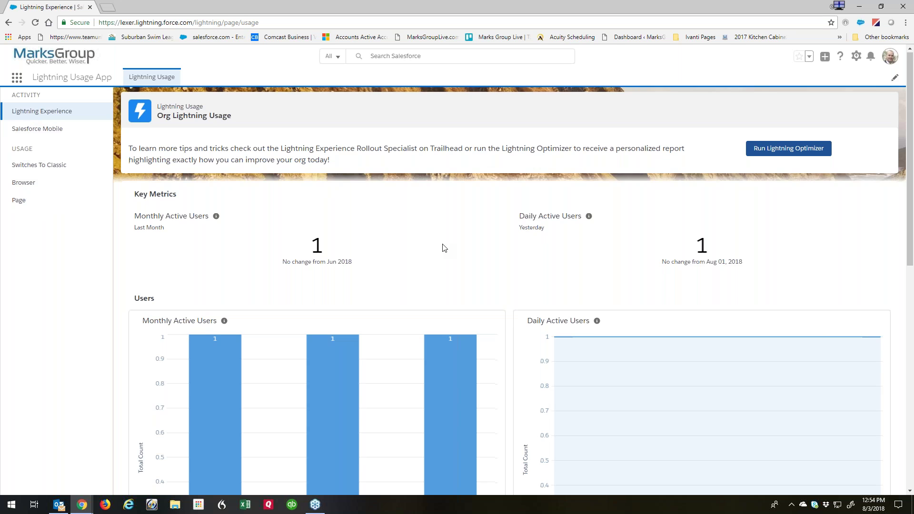
scroll(402, 227, down, 2)
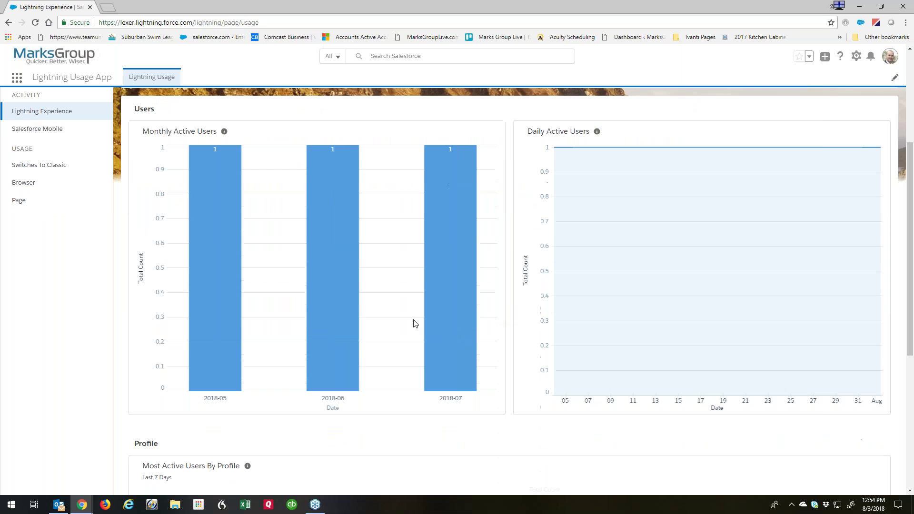
mouse_move(453, 313)
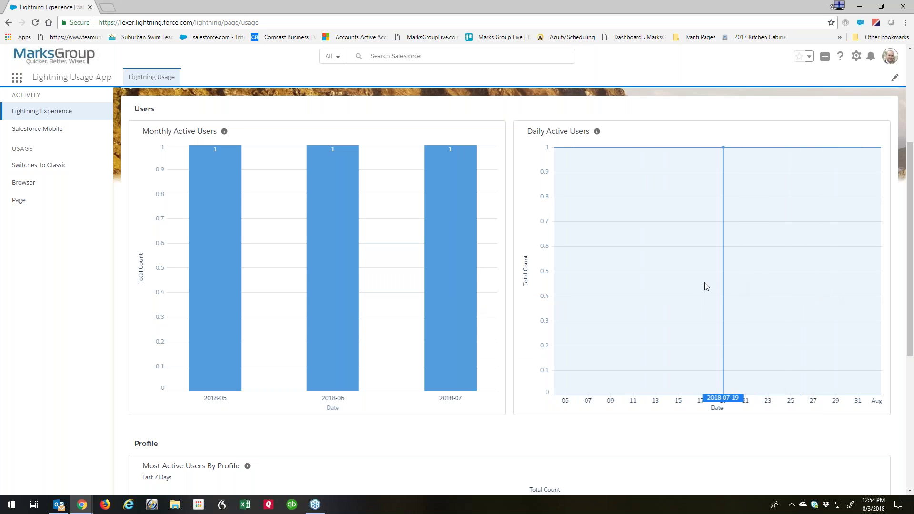
scroll(535, 292, down, 4)
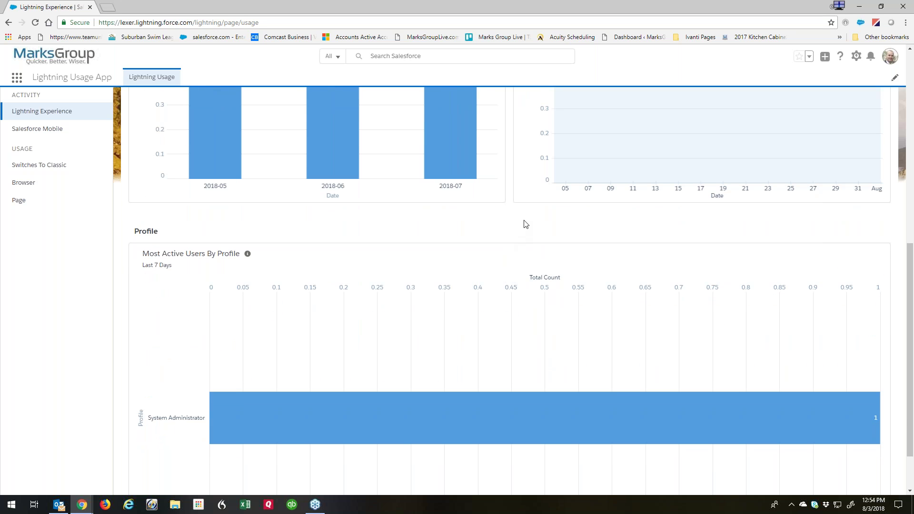
scroll(333, 285, down, 1)
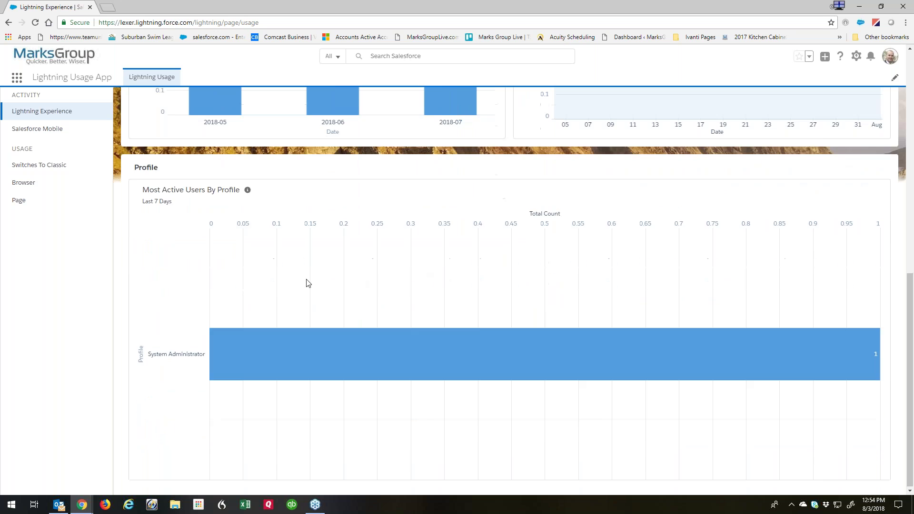
scroll(319, 333, up, 2)
scroll(323, 361, up, 7)
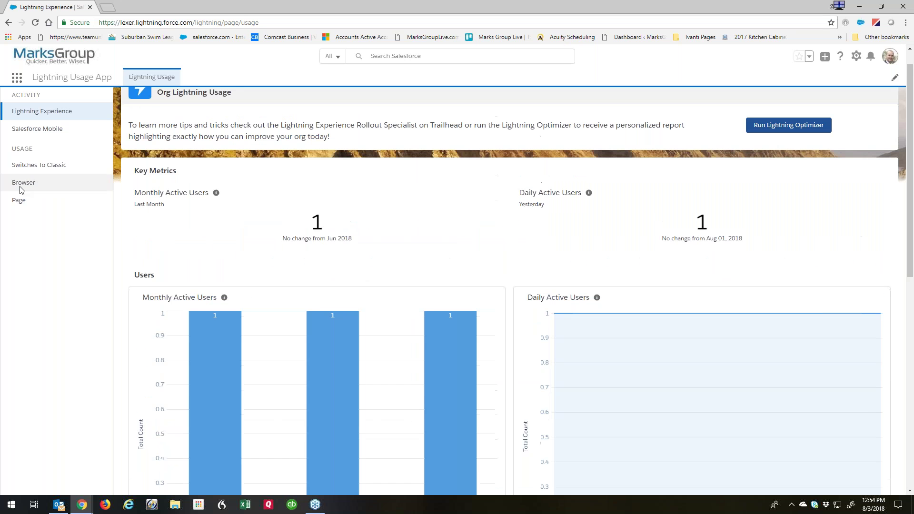
Review the Salesforce Mobile activity metrics, including the active user charts and the most active users by profile
click(31, 129)
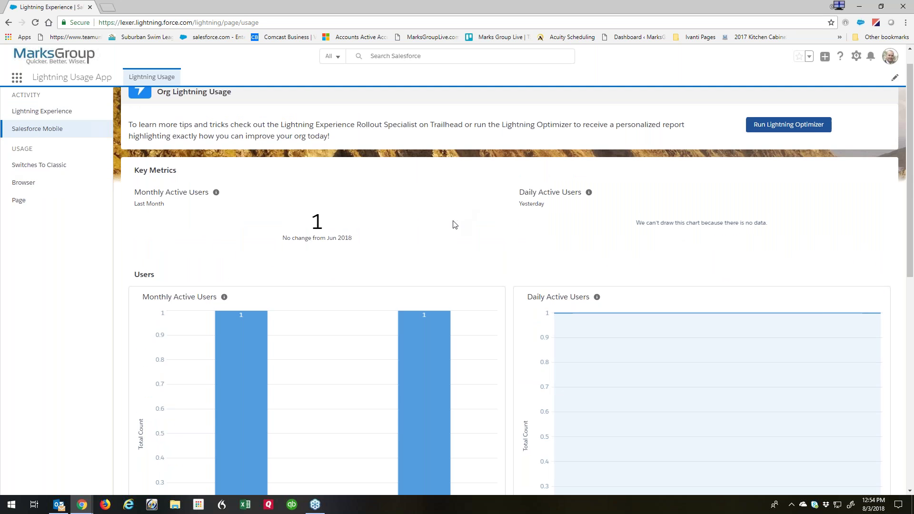
scroll(412, 218, down, 4)
scroll(382, 258, up, 1)
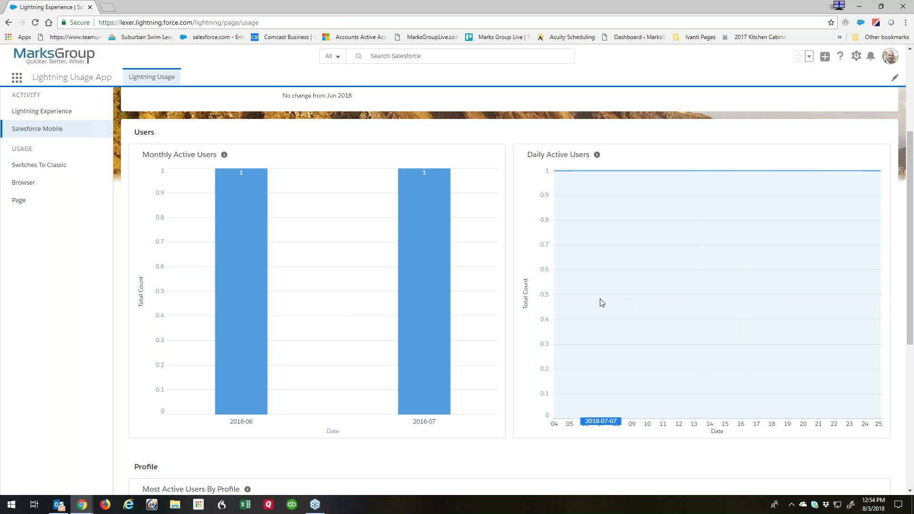
scroll(543, 292, down, 1)
scroll(536, 300, down, 5)
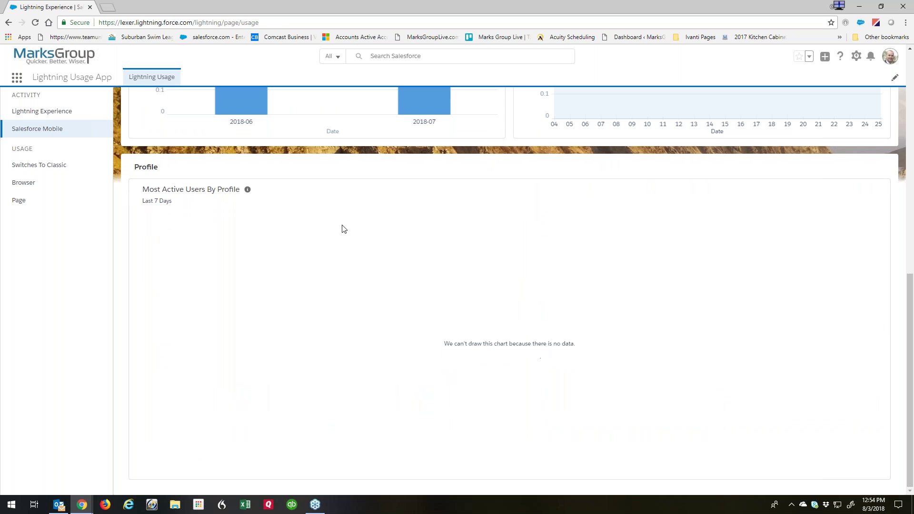
scroll(375, 291, up, 7)
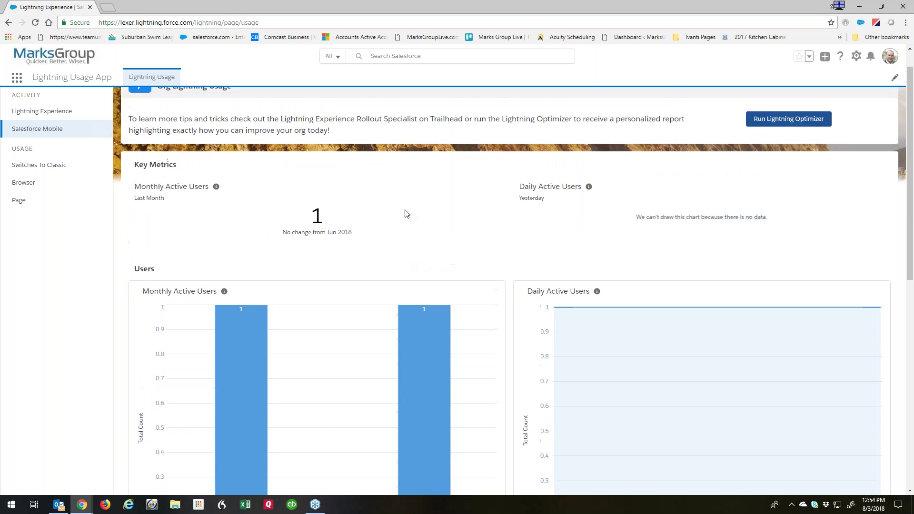
Examine the Switches To Classic usage: monthly and daily switch charts, switches by profile and top ten switches by user
click(34, 165)
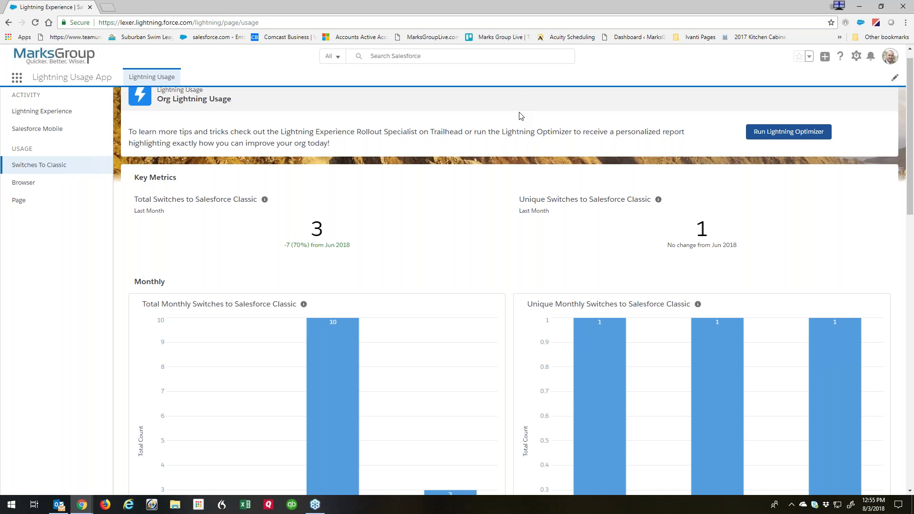
scroll(407, 246, down, 3)
scroll(381, 344, up, 1)
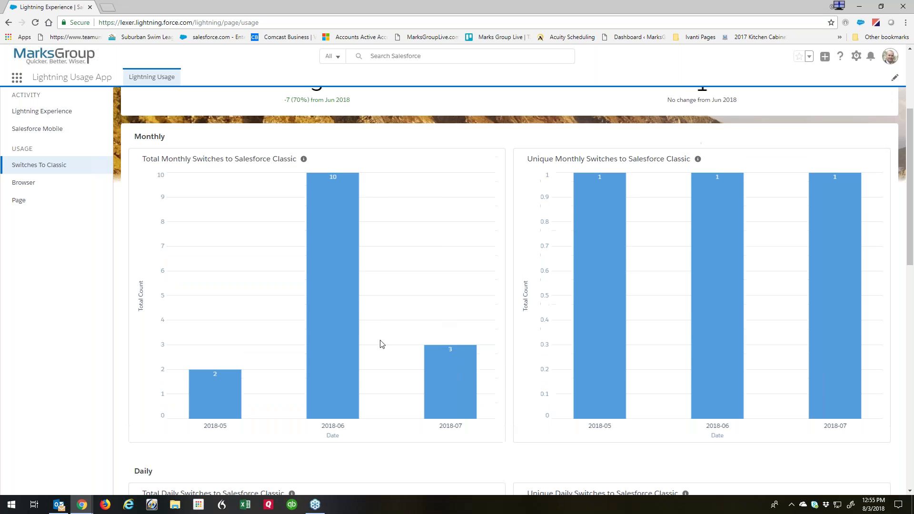
mouse_move(330, 222)
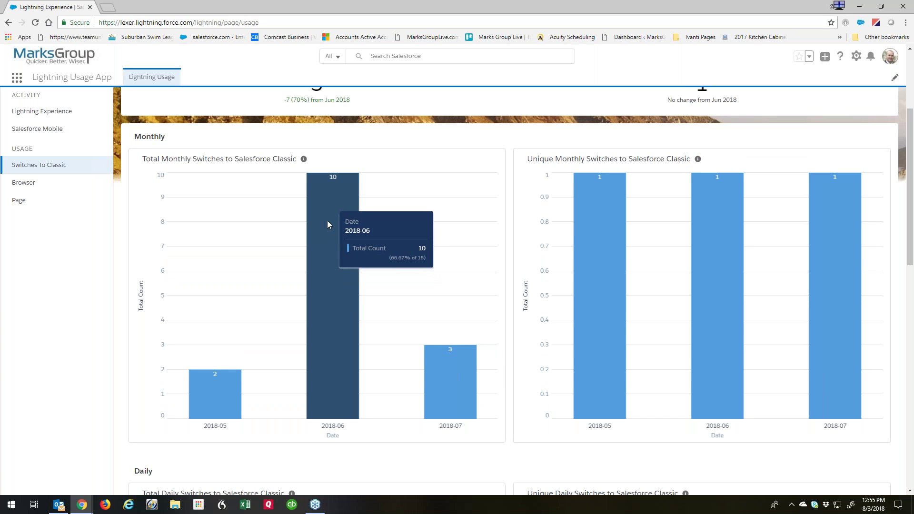
mouse_move(204, 399)
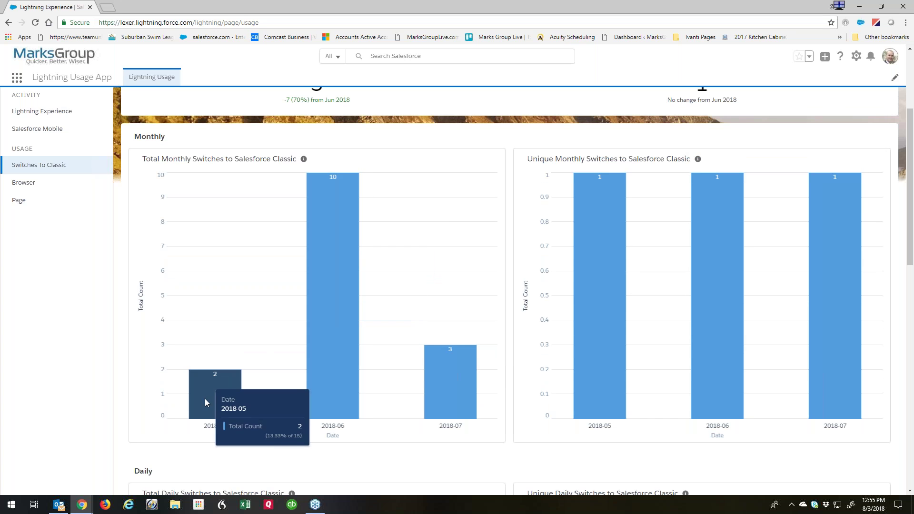
mouse_move(445, 371)
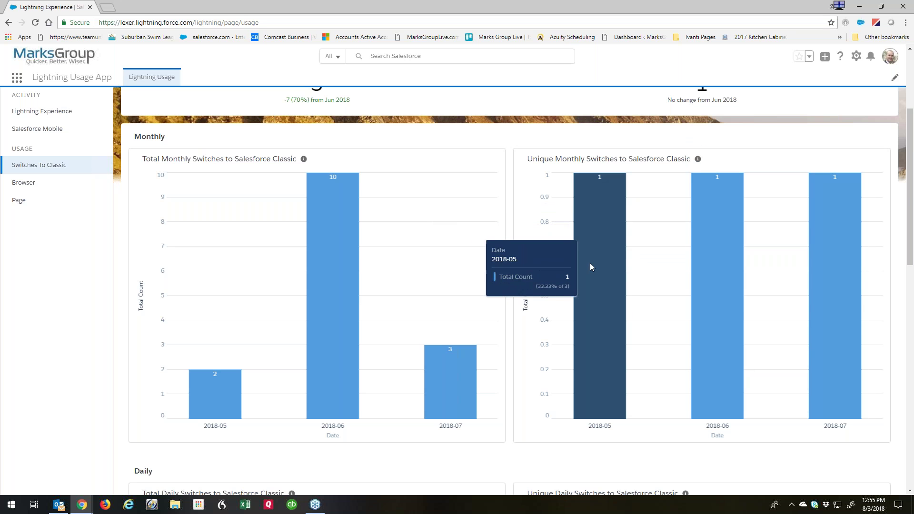
scroll(524, 293, down, 8)
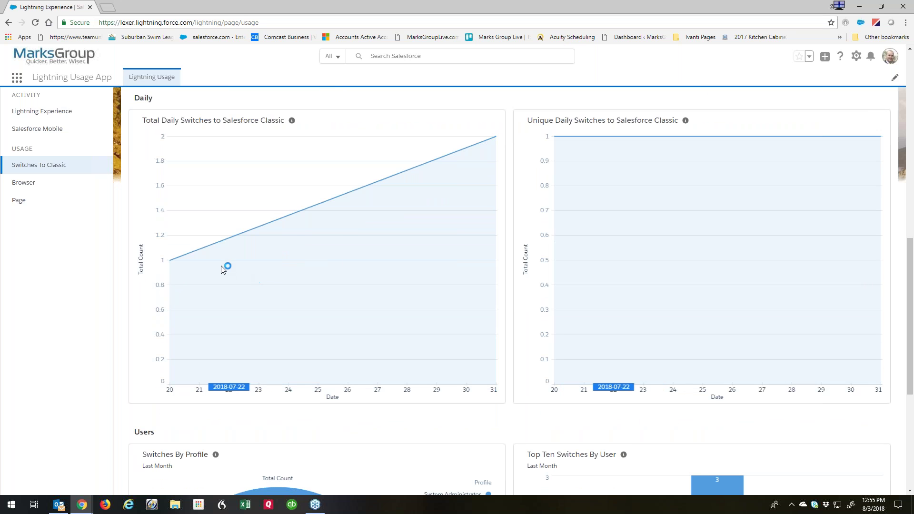
scroll(374, 276, down, 5)
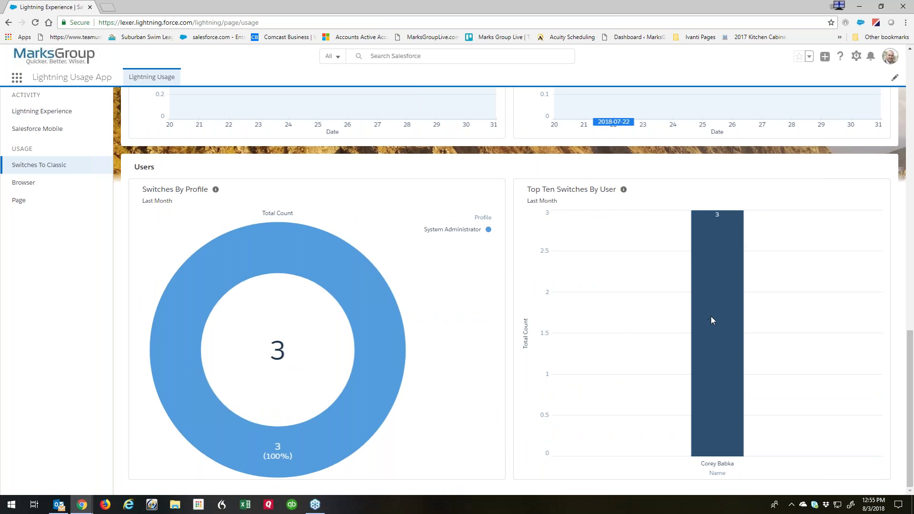
mouse_move(724, 309)
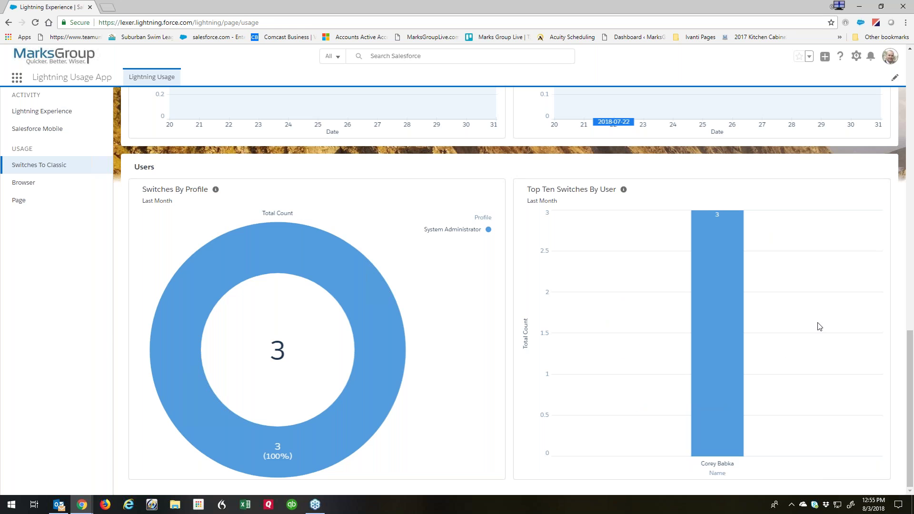
scroll(790, 303, up, 10)
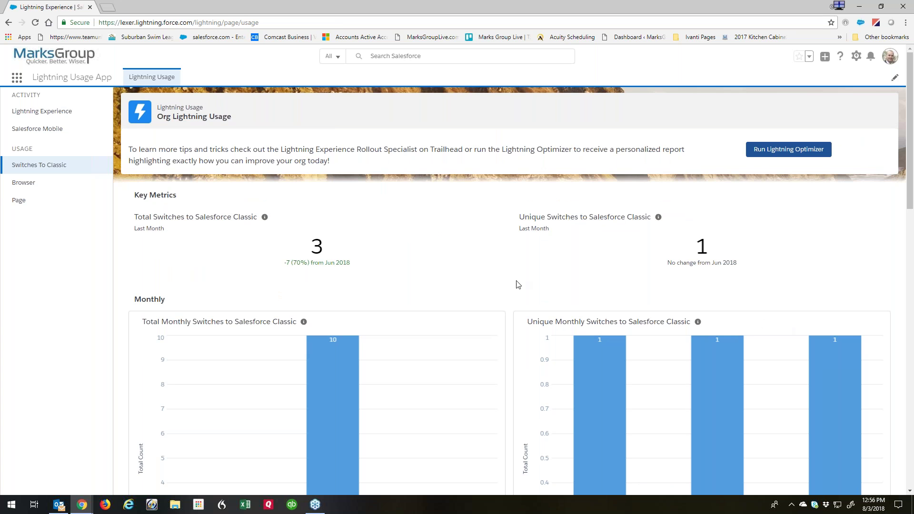
Review the browser usage charts and the most viewed pages chart in the usage reports
click(38, 186)
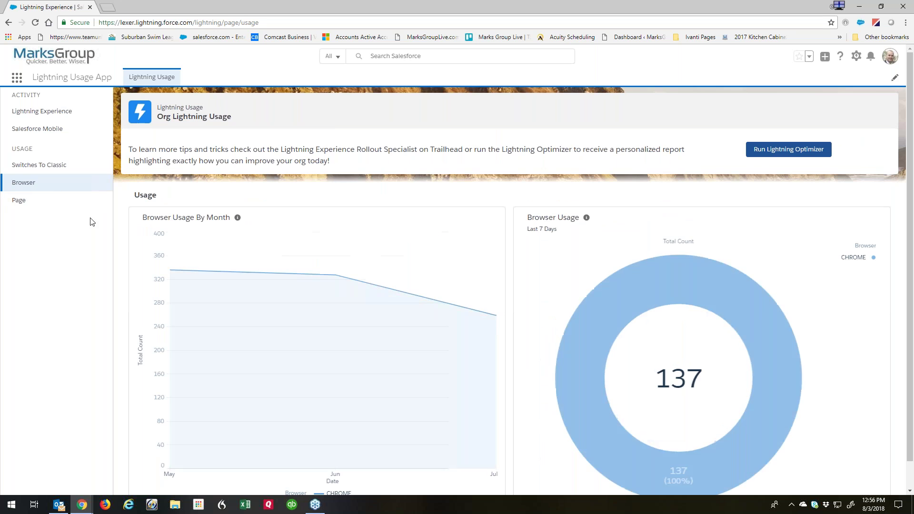
scroll(554, 272, down, 1)
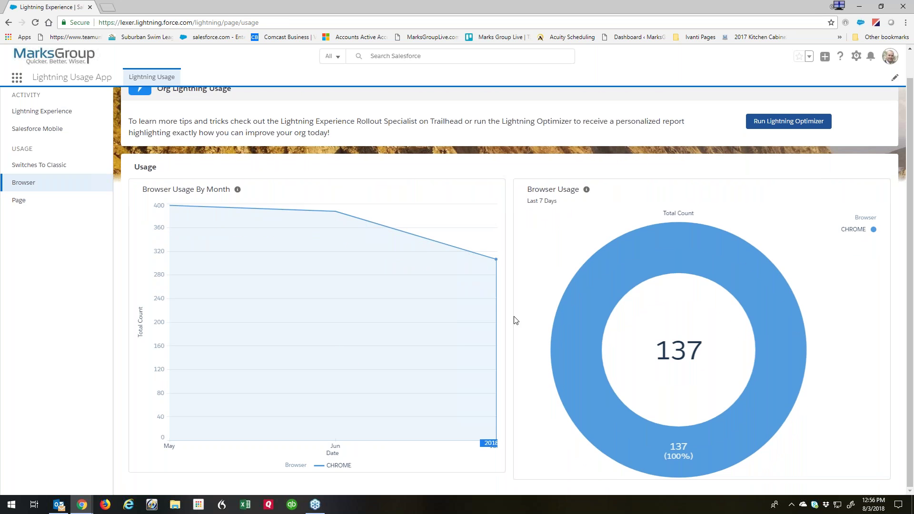
click(41, 200)
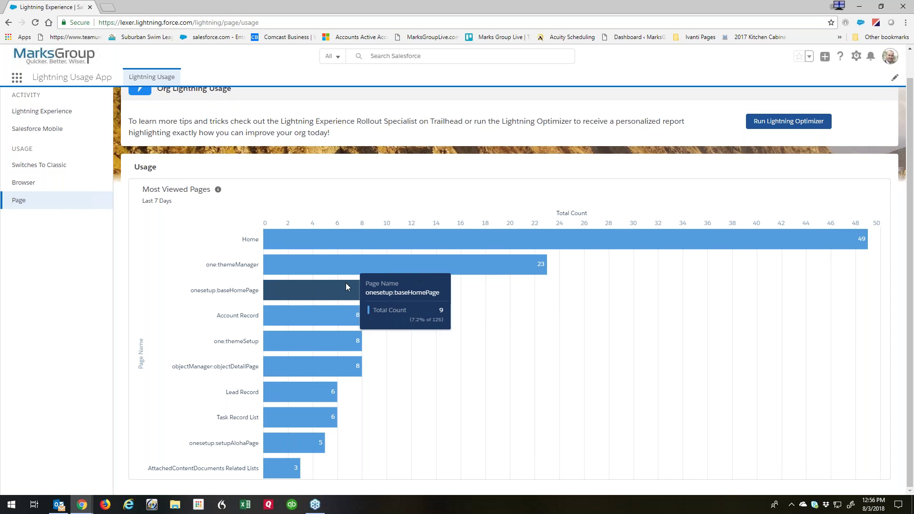
mouse_move(312, 314)
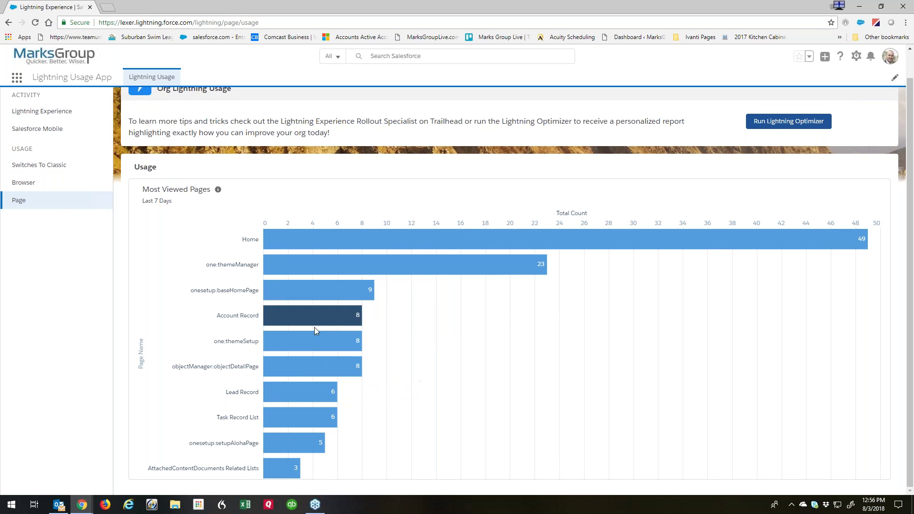
scroll(582, 345, up, 1)
scroll(576, 350, down, 1)
scroll(571, 349, up, 1)
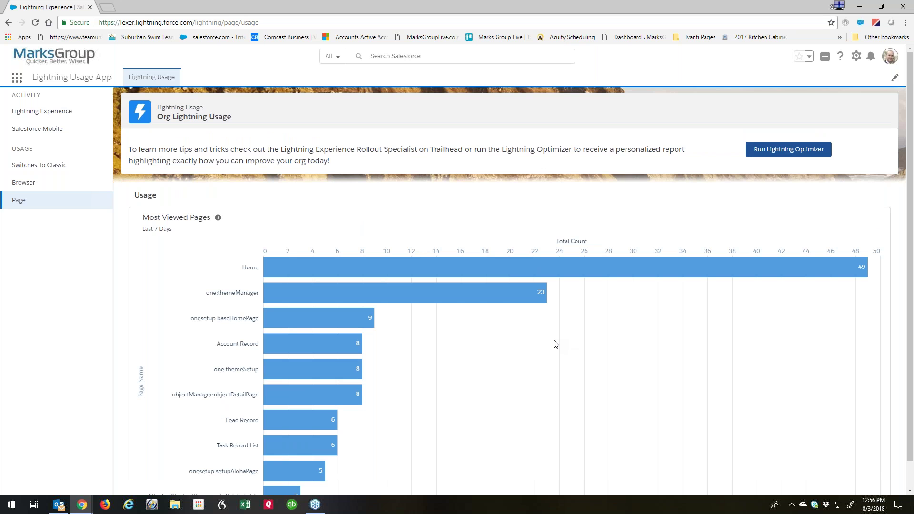
Open the Salesforce Optimizer setup page from the Org Lightning Usage page and run the Optimizer
click(773, 151)
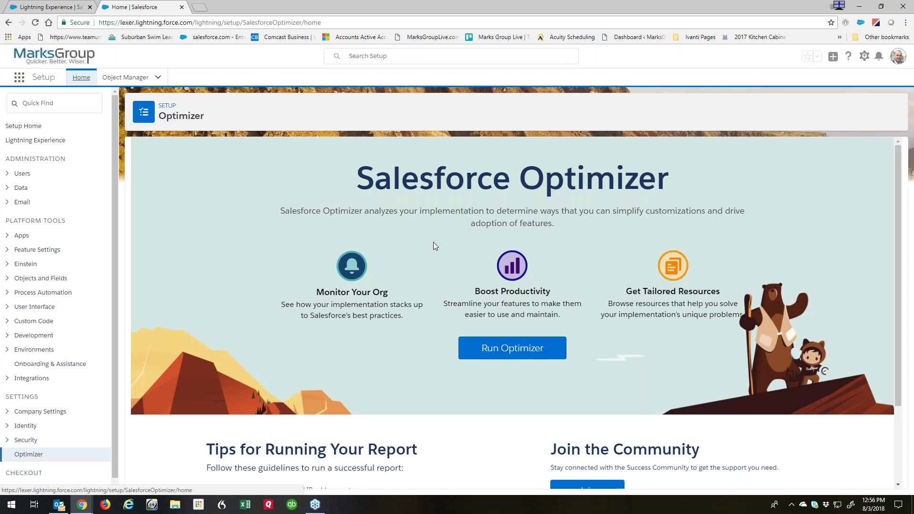
click(511, 351)
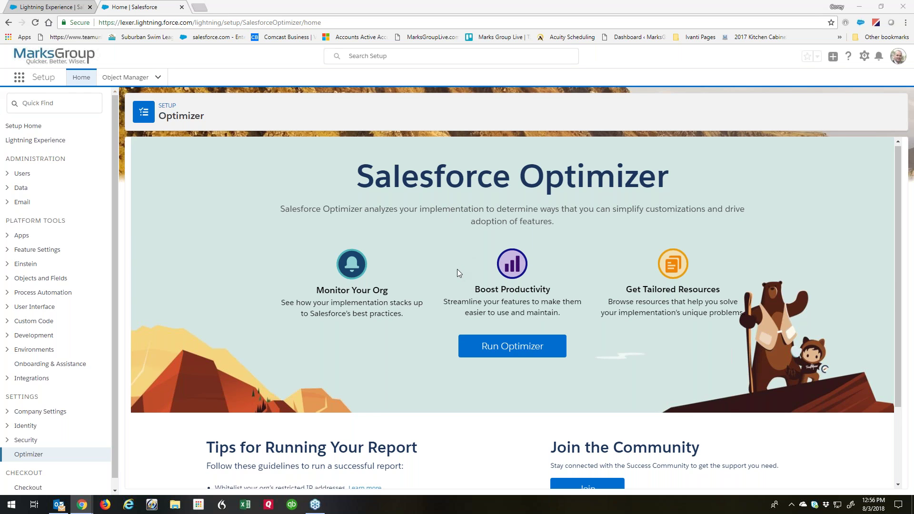
scroll(453, 265, down, 2)
scroll(452, 269, up, 2)
scroll(453, 273, up, 1)
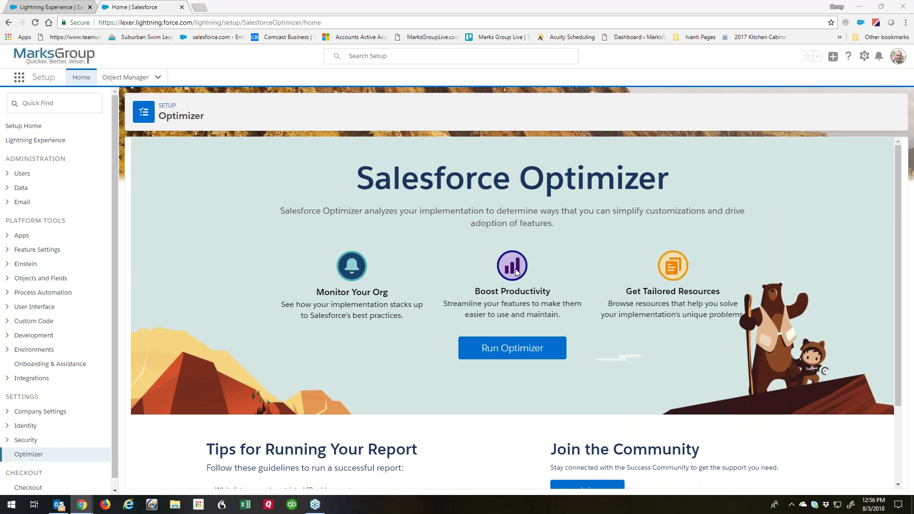
Open SalesforceOptimizerReport_V2.4_07-31-2018_15-36-27.pdf from Files and read from the cover through the Monitor Limits Summary
click(19, 78)
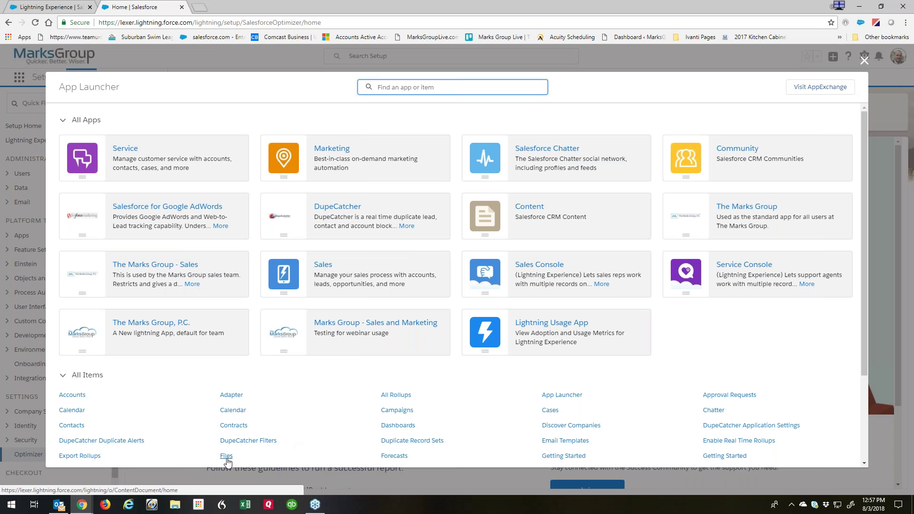
click(227, 457)
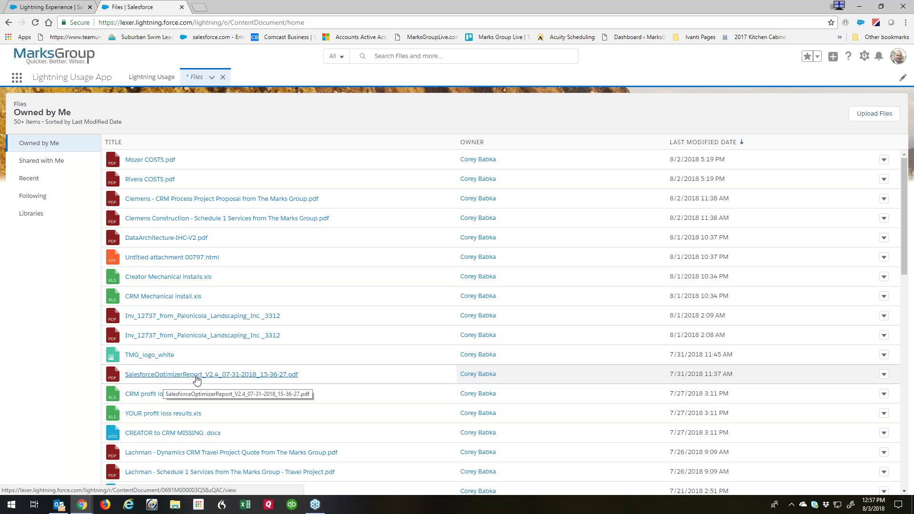
click(279, 376)
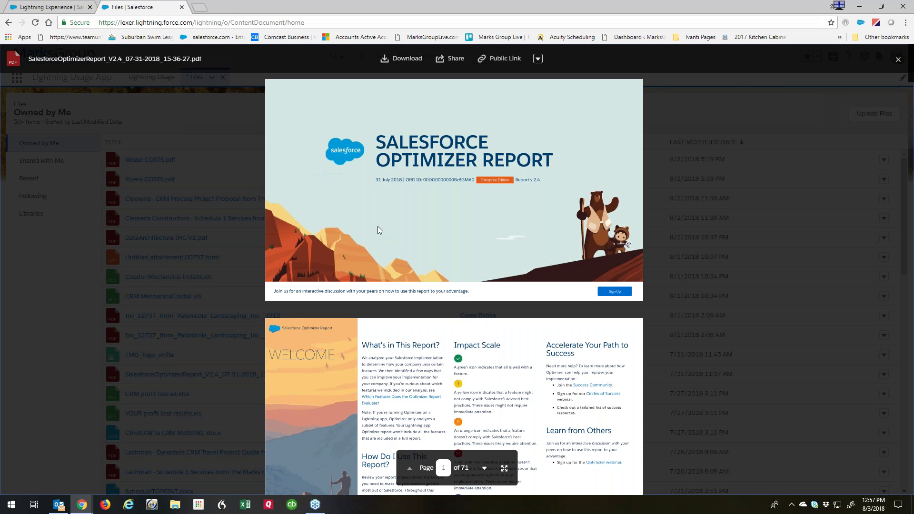
scroll(412, 200, down, 7)
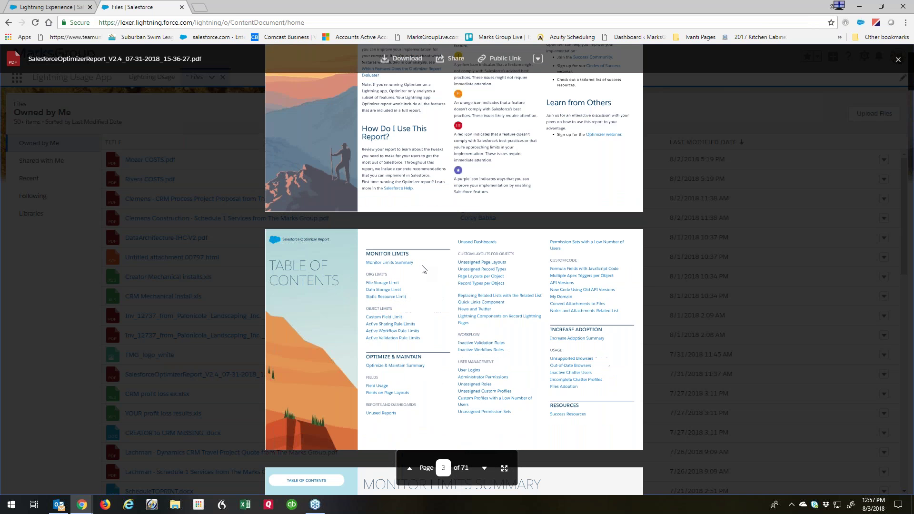
scroll(424, 269, down, 5)
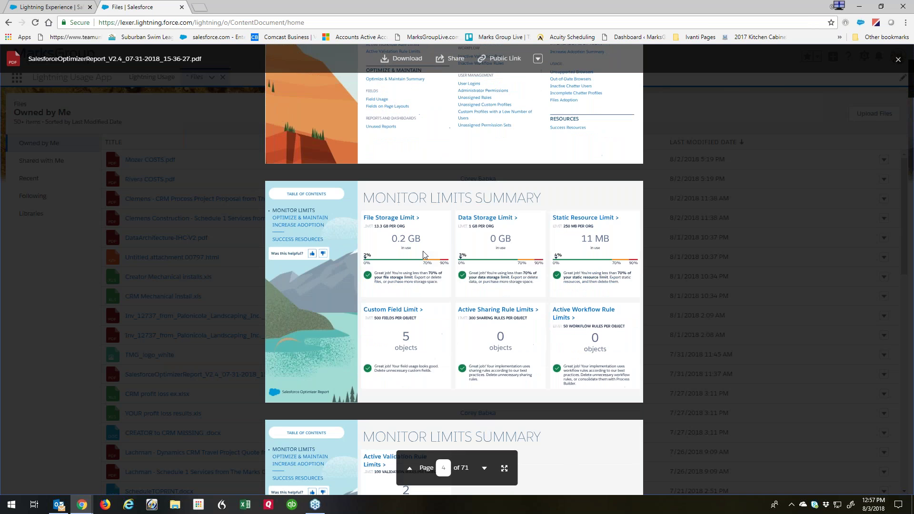
click(910, 14)
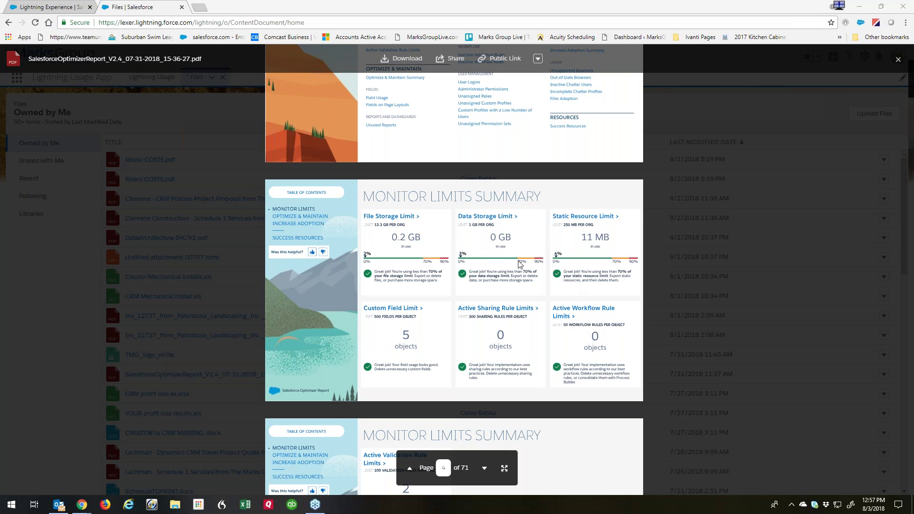
Reopen SalesforceOptimizerReport_V2.4_07-31-2018_15-36-27.pdf from Files and review its Welcome page, table of contents and Monitor Limits Summary
click(902, 271)
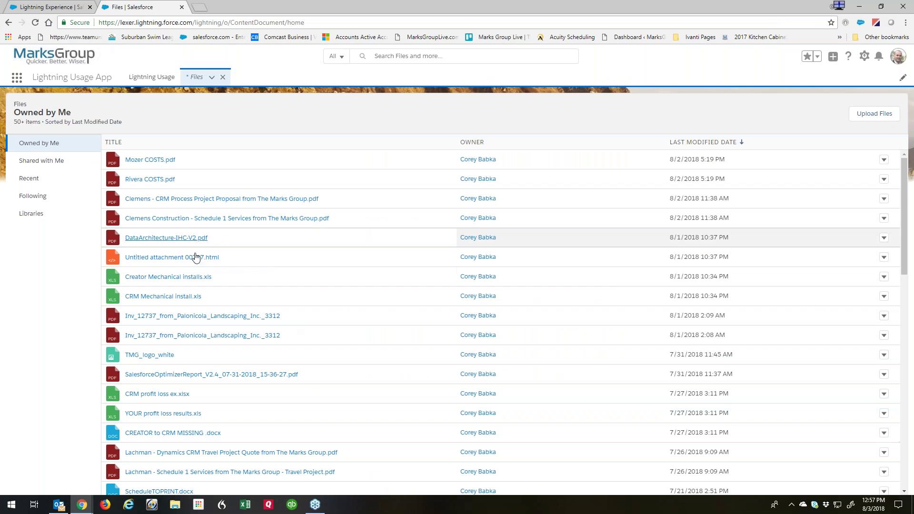
key(alt+Tab)
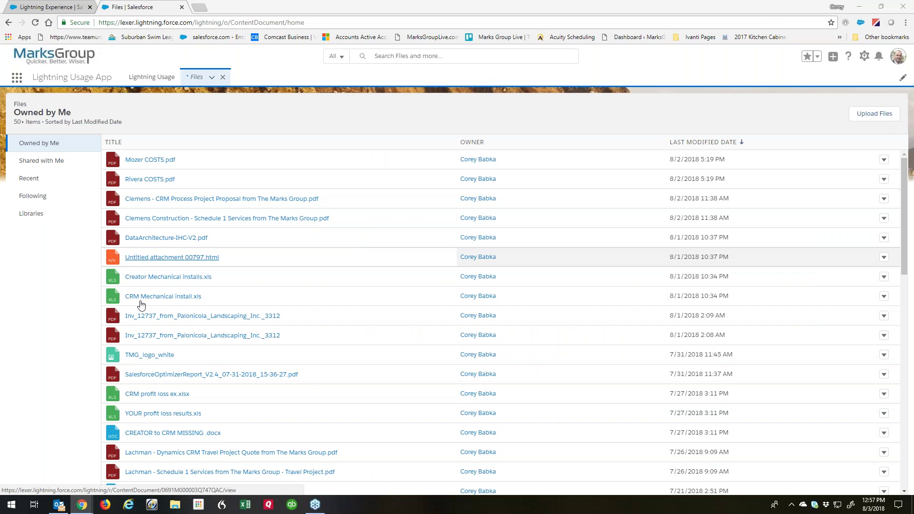
click(176, 376)
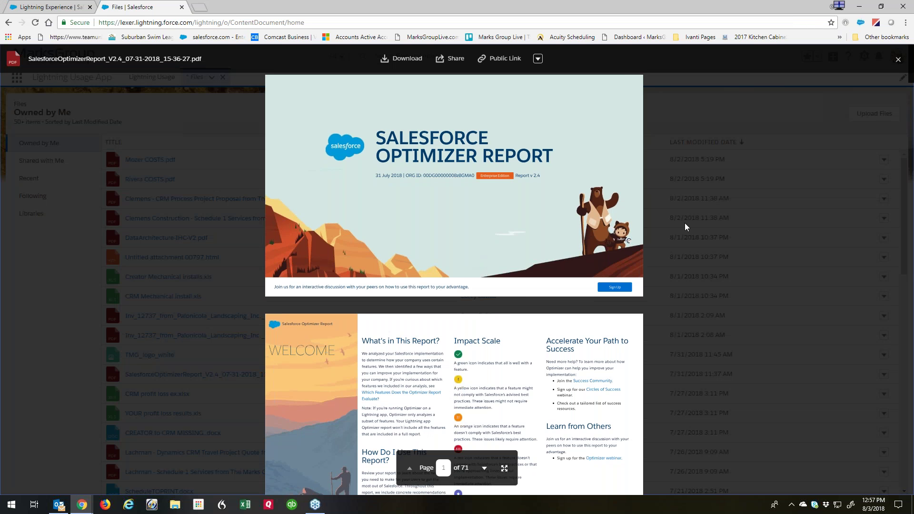
scroll(684, 223, down, 6)
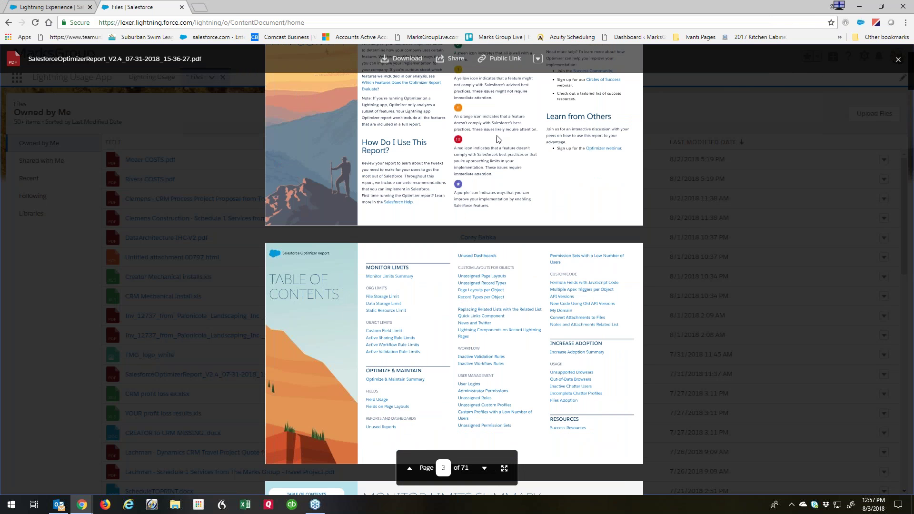
scroll(457, 197, down, 1)
scroll(456, 199, down, 10)
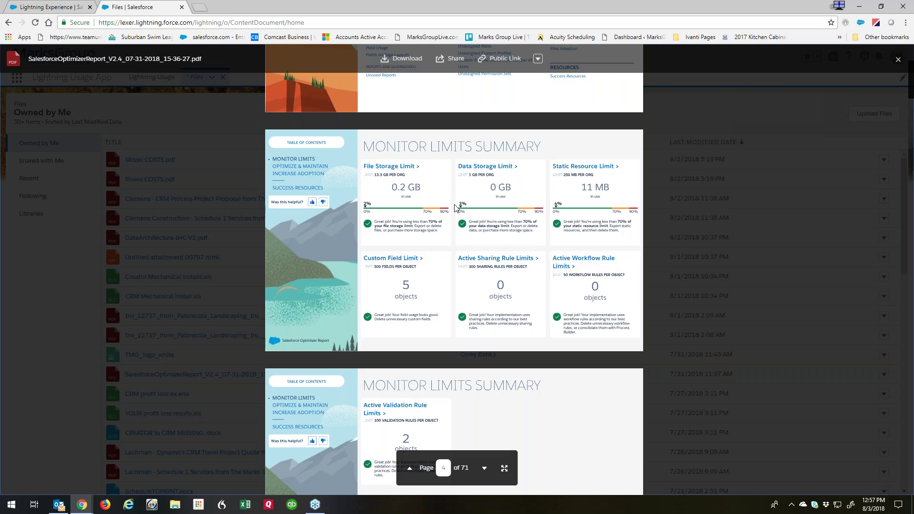
scroll(457, 203, down, 4)
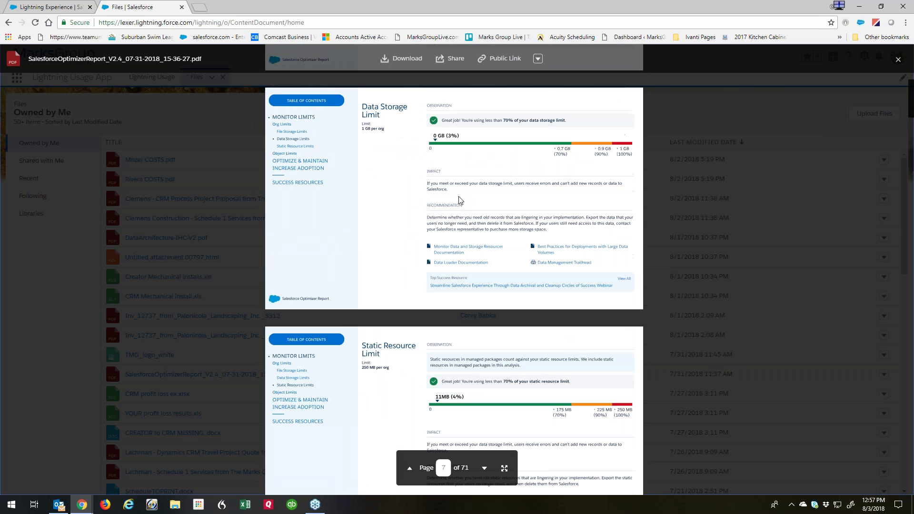
scroll(408, 162, up, 12)
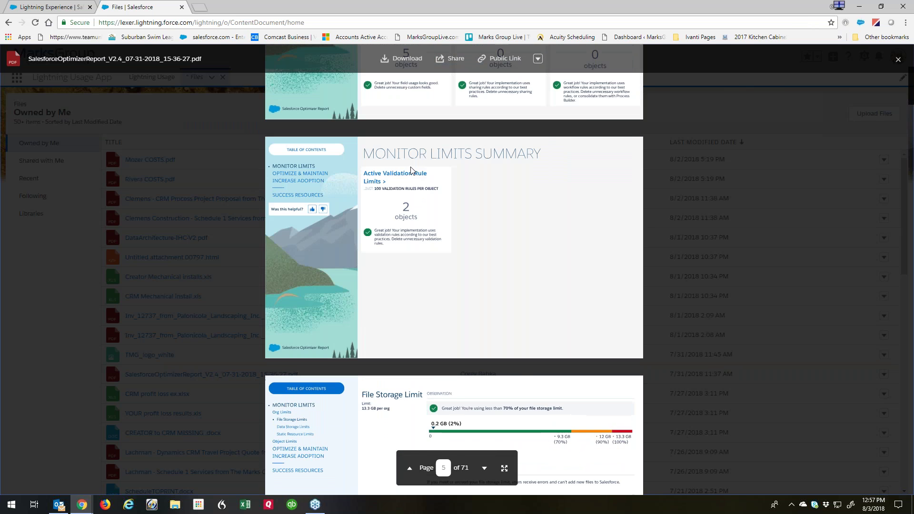
scroll(353, 181, up, 1)
scroll(325, 244, down, 7)
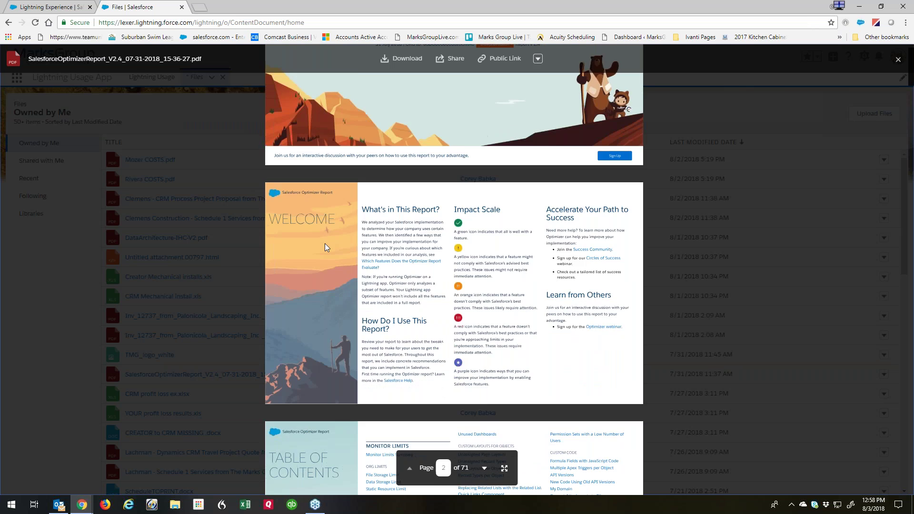
scroll(319, 264, up, 7)
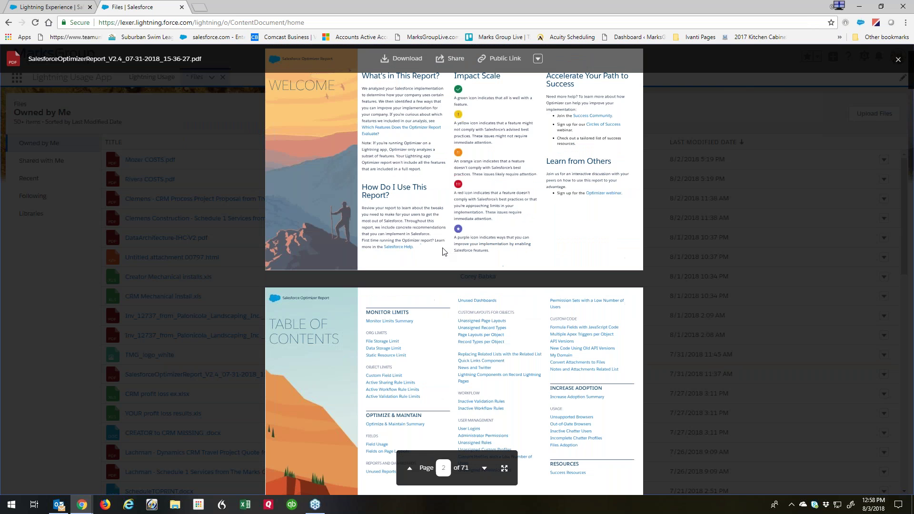
Read the report's detailed limit pages, from File Storage Limit through Custom Field, Active Workflow Rule and Active Validation Rule Limits
scroll(469, 269, down, 15)
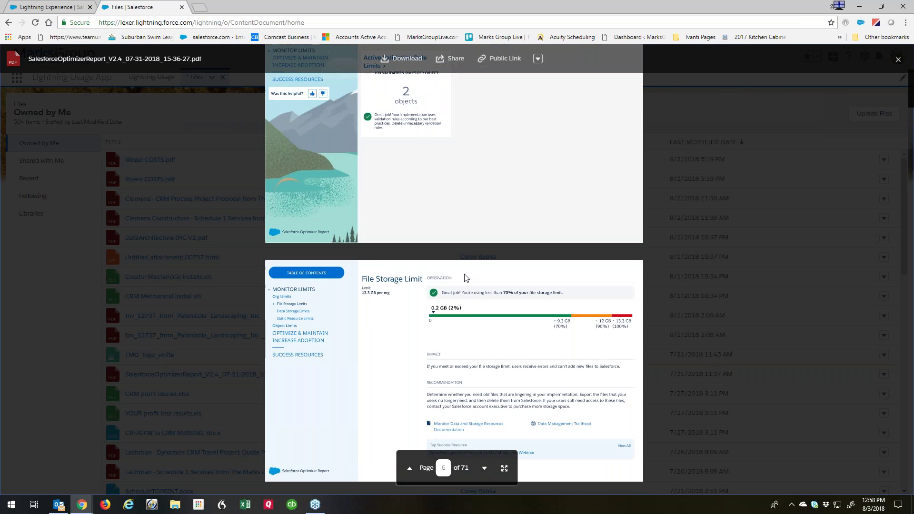
scroll(465, 276, down, 12)
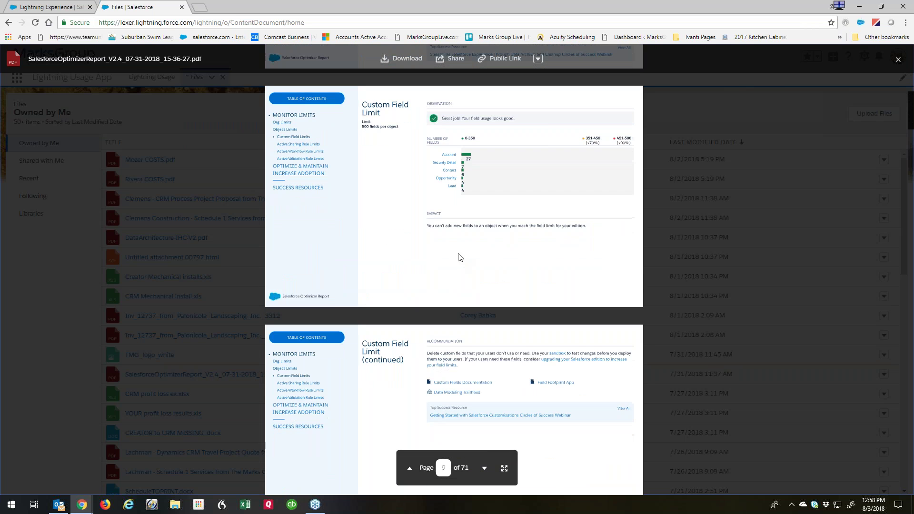
scroll(447, 245, down, 3)
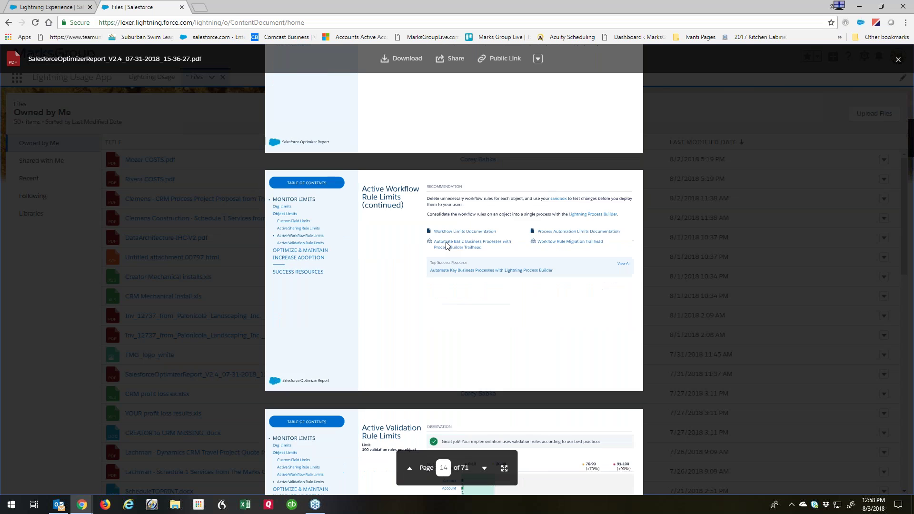
scroll(450, 248, up, 1)
scroll(449, 249, up, 4)
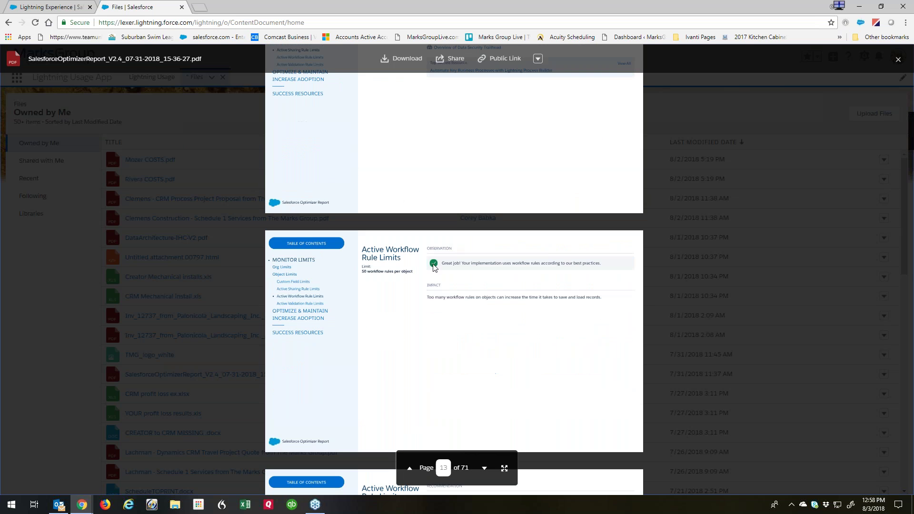
scroll(441, 280, down, 3)
scroll(440, 280, down, 8)
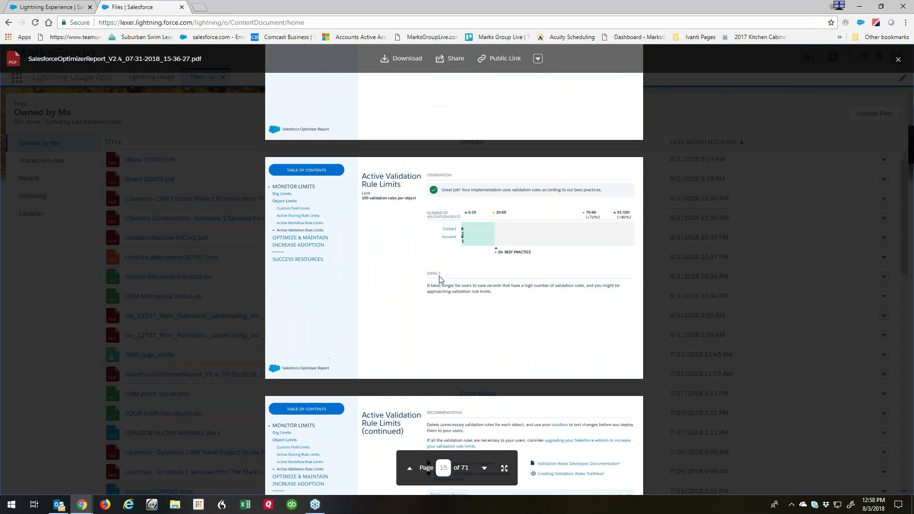
Read the report's Optimize & Maintain Summary through the Field Usage pages and close the report's browser tab
scroll(442, 257, down, 5)
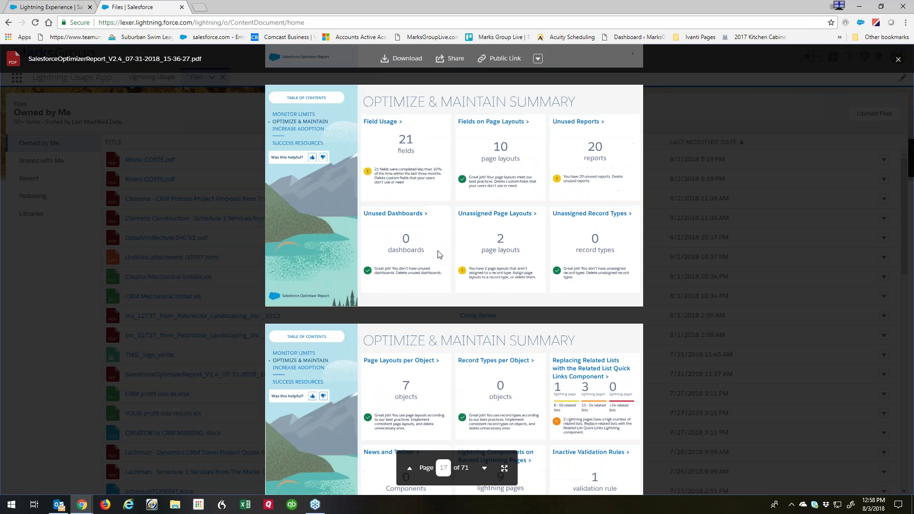
scroll(439, 255, down, 1)
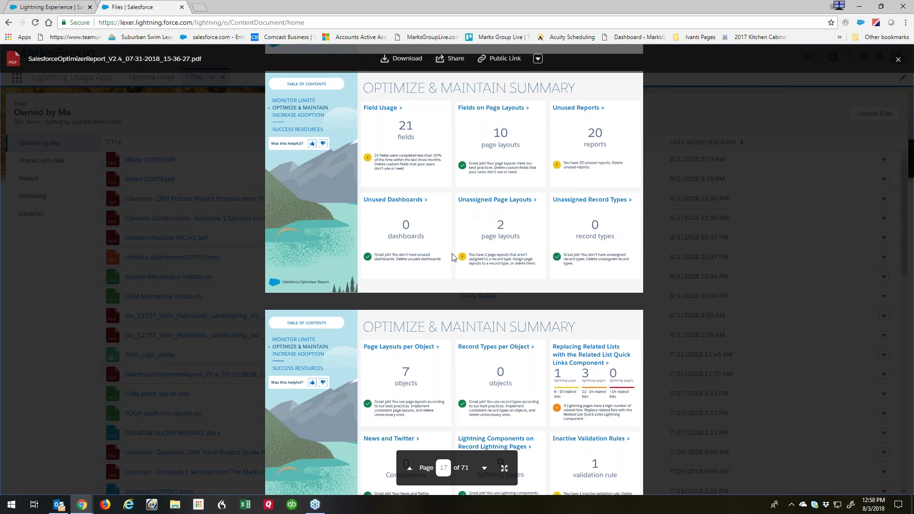
scroll(454, 255, down, 4)
scroll(454, 255, down, 8)
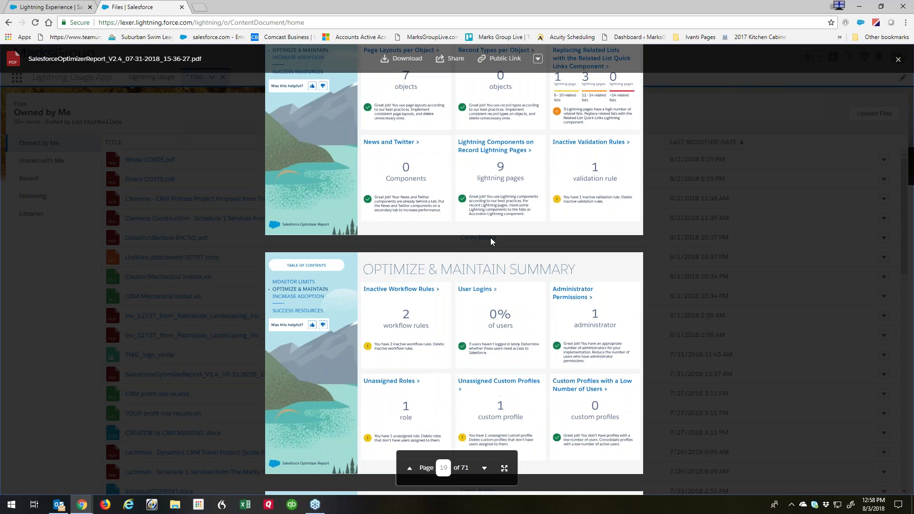
scroll(480, 230, down, 5)
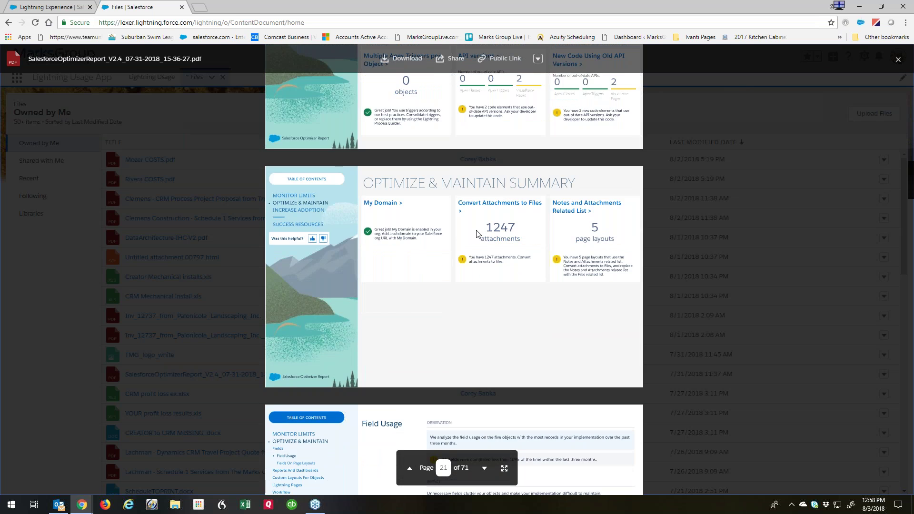
scroll(478, 233, down, 9)
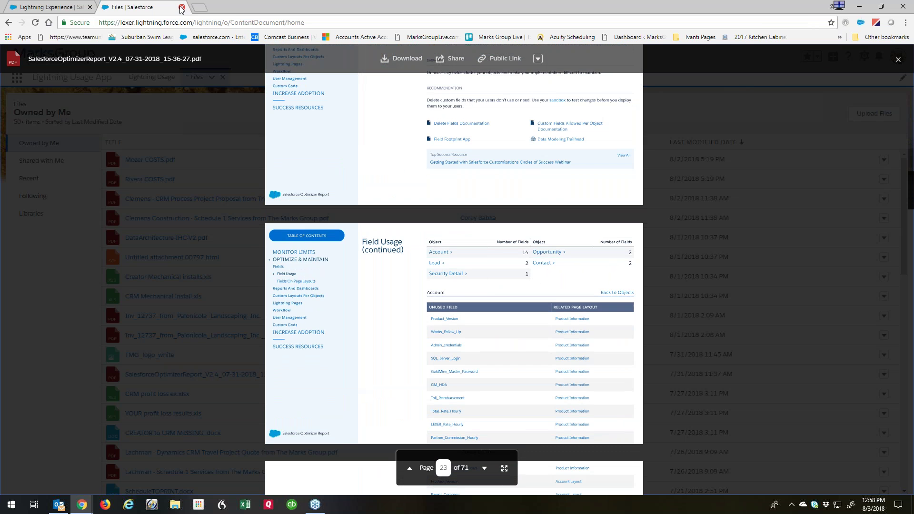
click(182, 7)
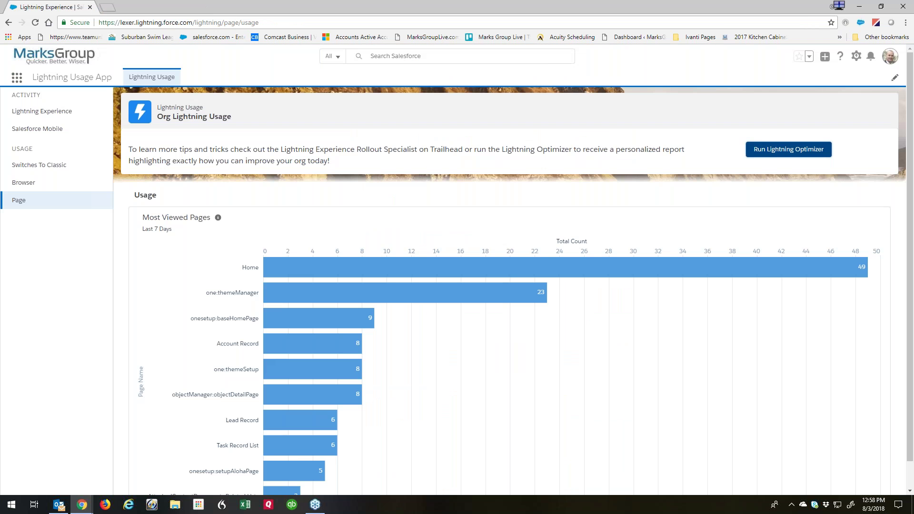
View the Lightning Experience and Salesforce Mobile activity metrics in the Lightning Usage App
click(17, 77)
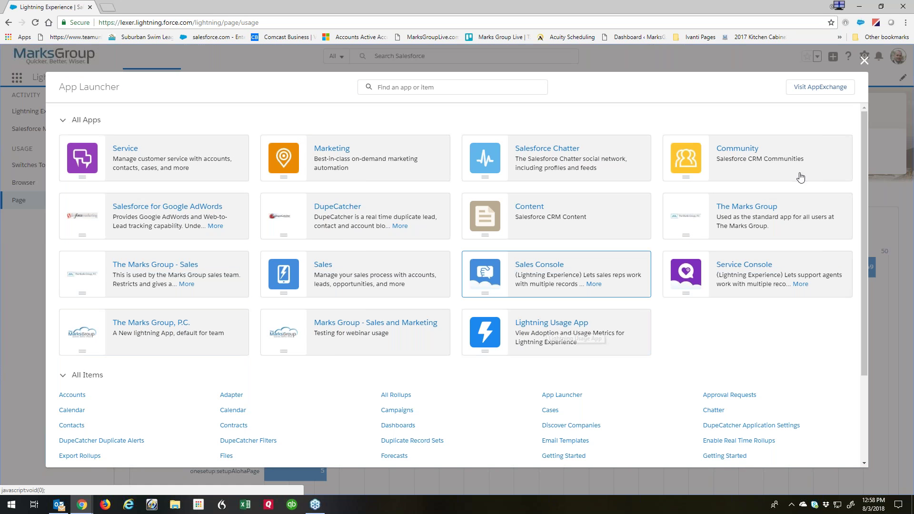
click(865, 61)
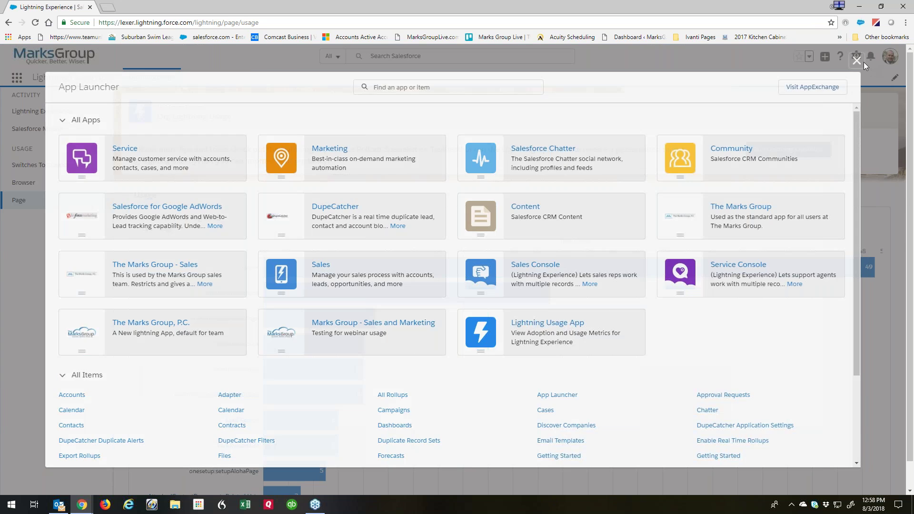
click(57, 111)
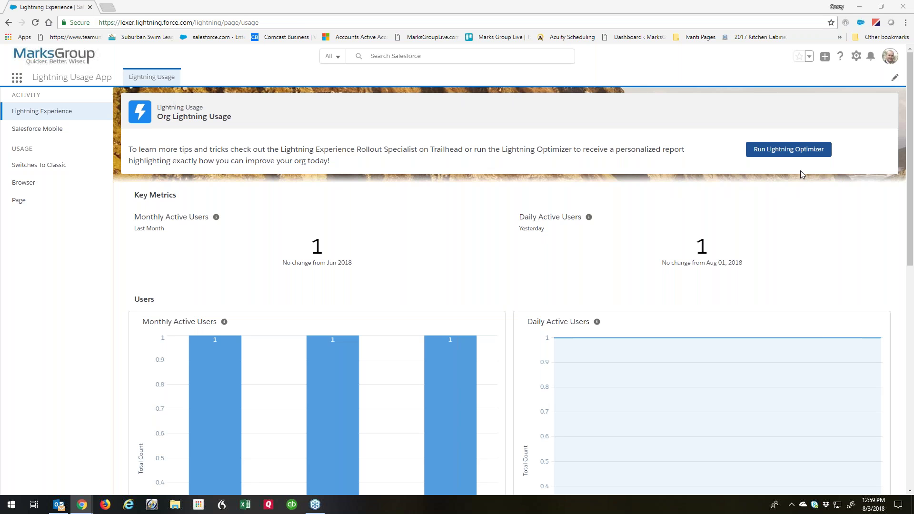
click(33, 129)
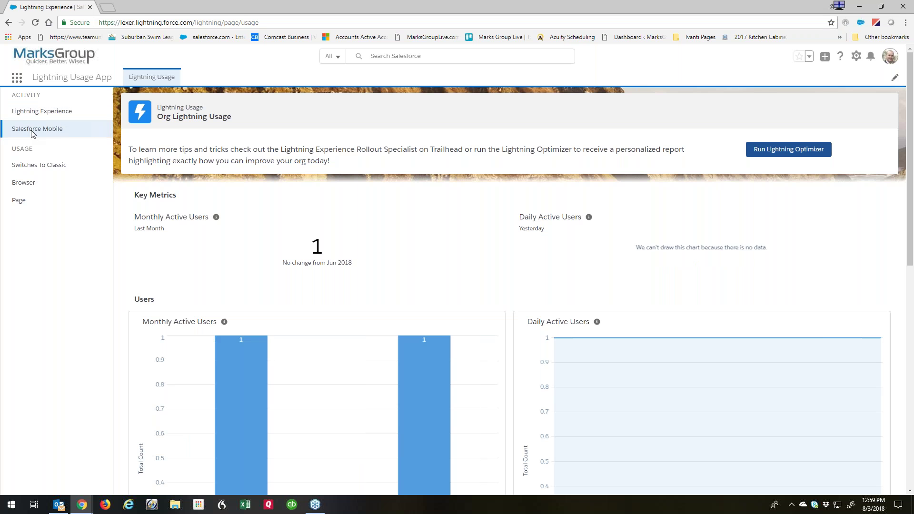
Switch to the Sales app, then search Setup for "them" and open the Themes and Branding page
click(16, 78)
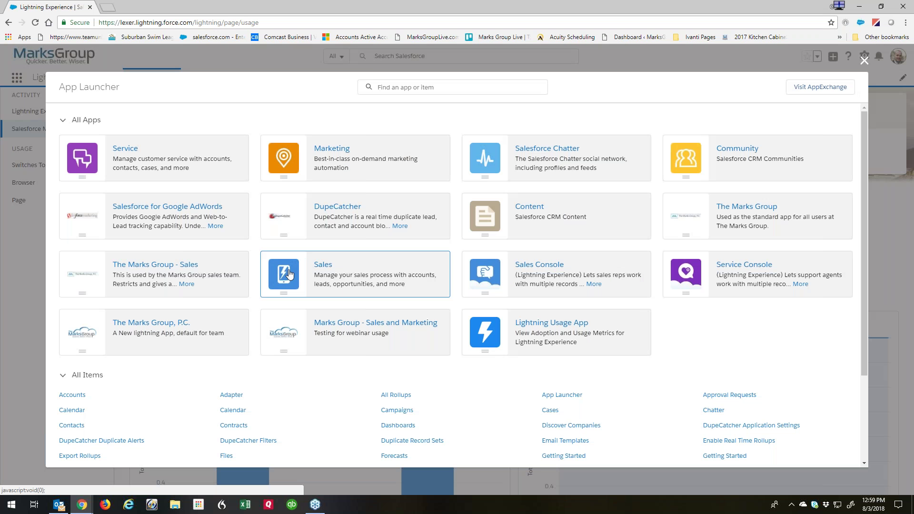
click(289, 275)
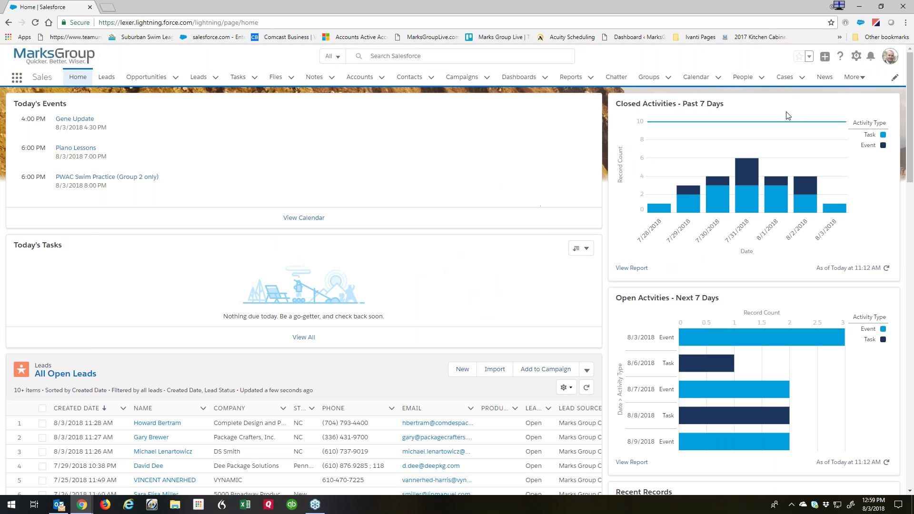
click(856, 56)
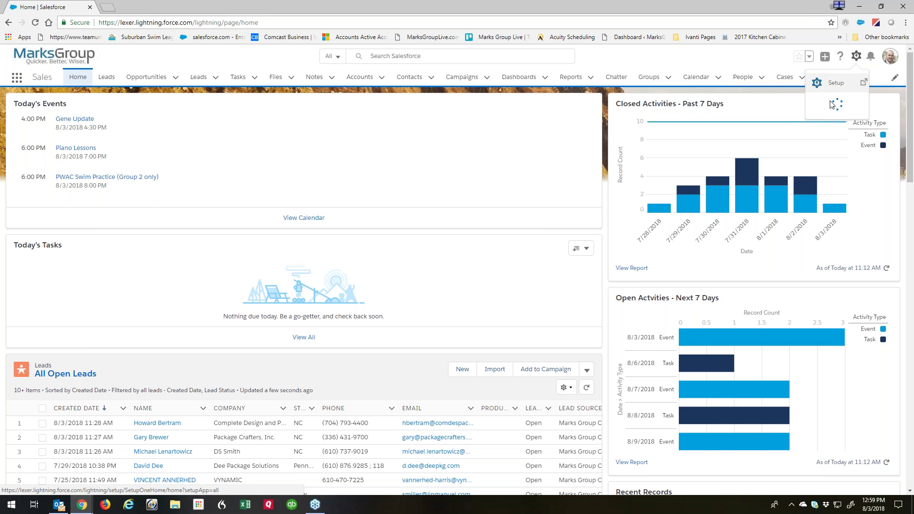
click(829, 86)
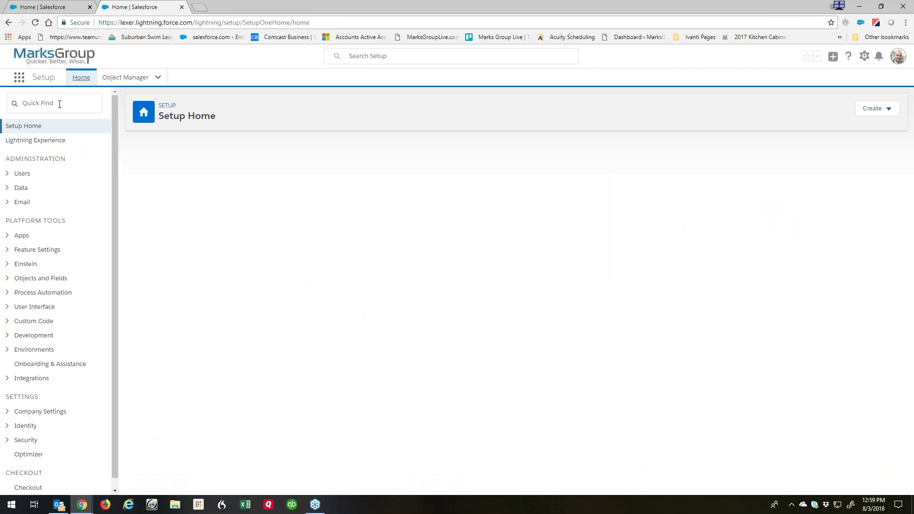
click(55, 107)
text(them)
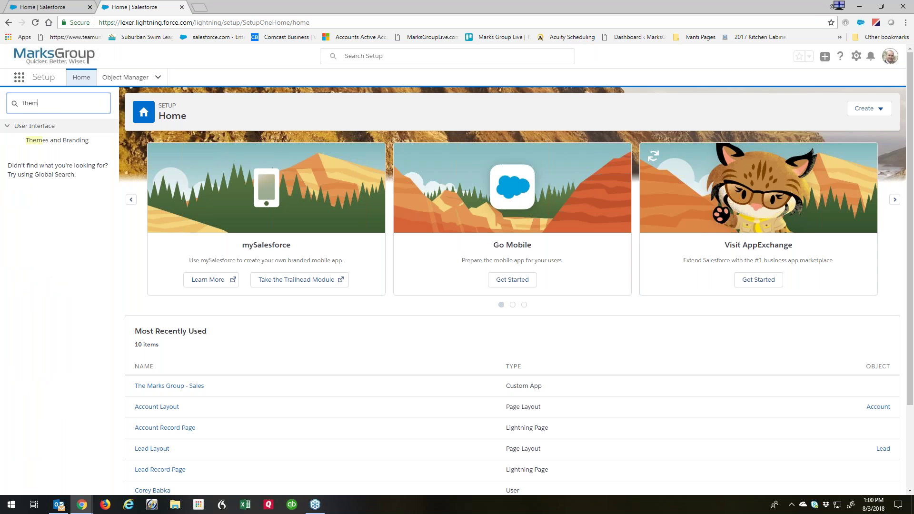
click(54, 140)
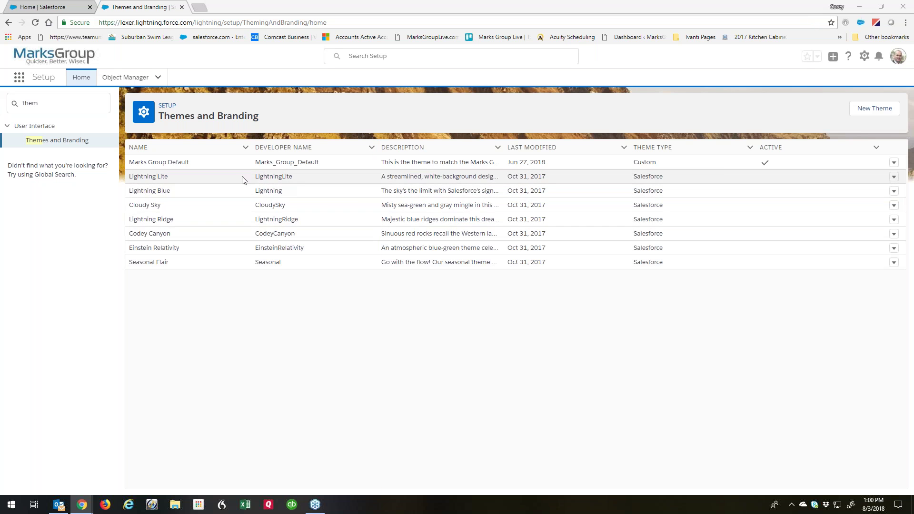
Activate the Lightning Lite theme, check it on the reloaded Sales home page and Accounts list, and return to Themes and Branding
click(895, 177)
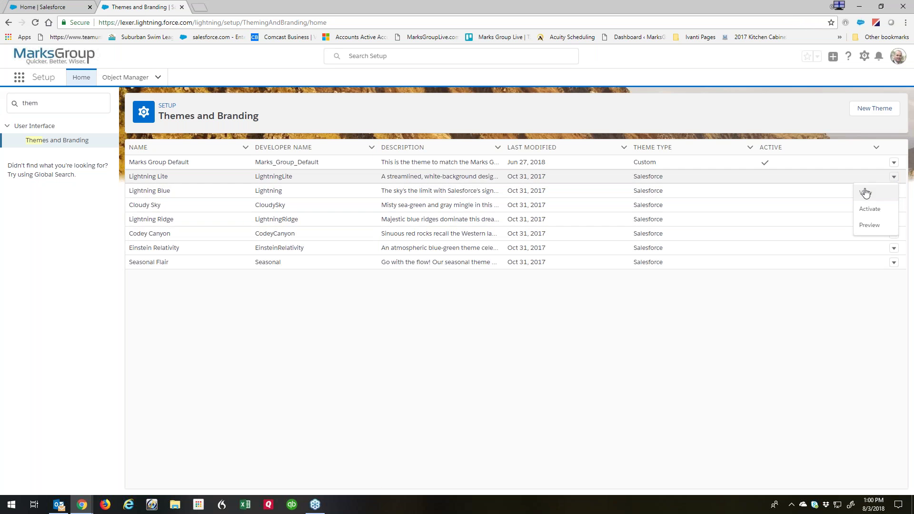
click(866, 211)
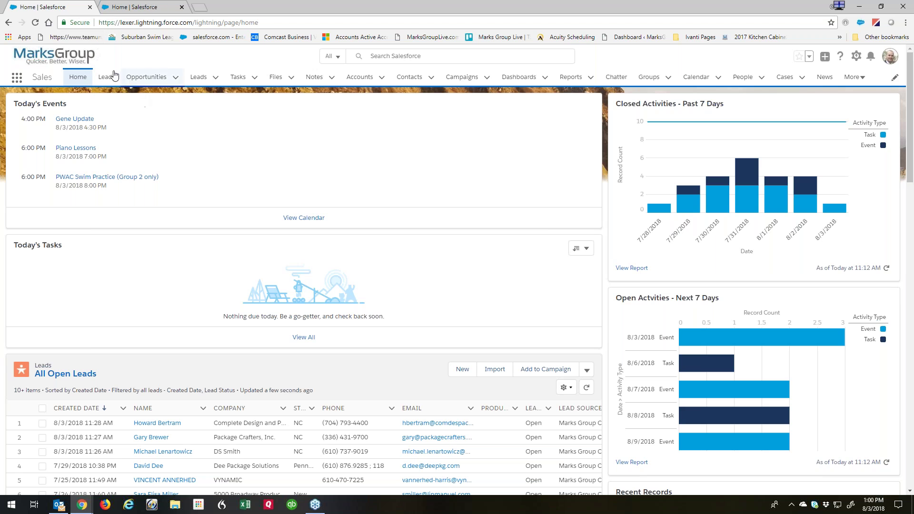
click(36, 23)
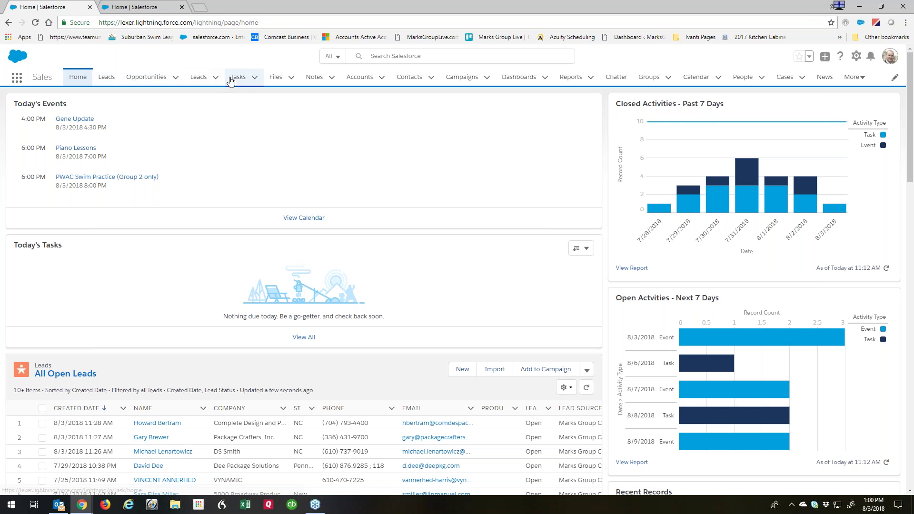
click(351, 82)
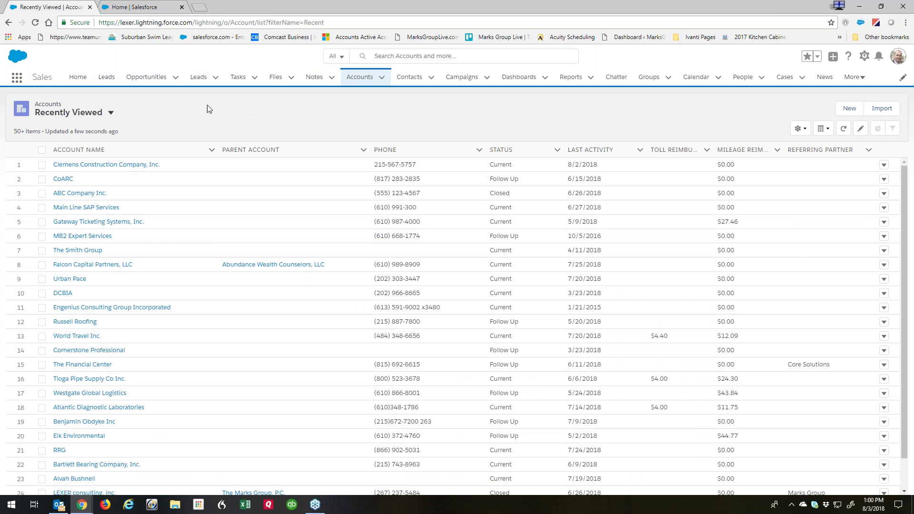
click(138, 7)
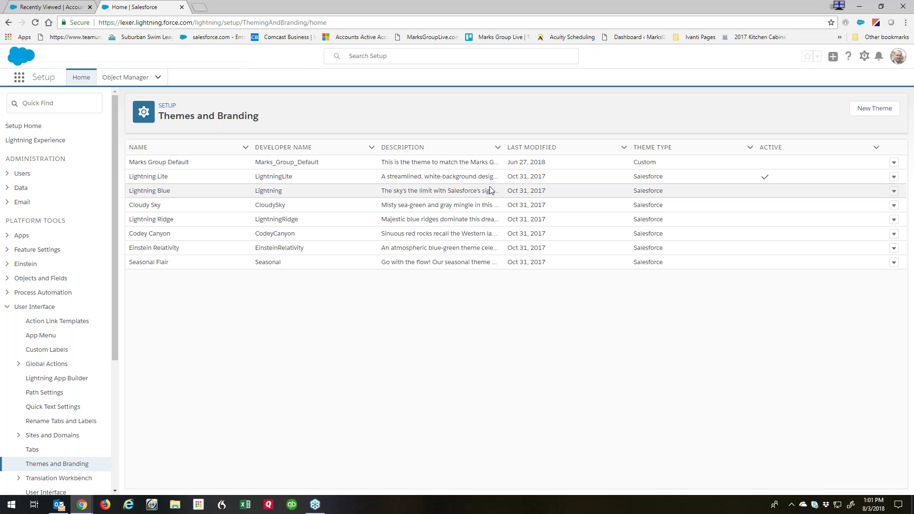
Activate the Lightning Blue theme, check it on the reloaded Sales home page, and return to Themes and Branding
click(894, 191)
click(863, 226)
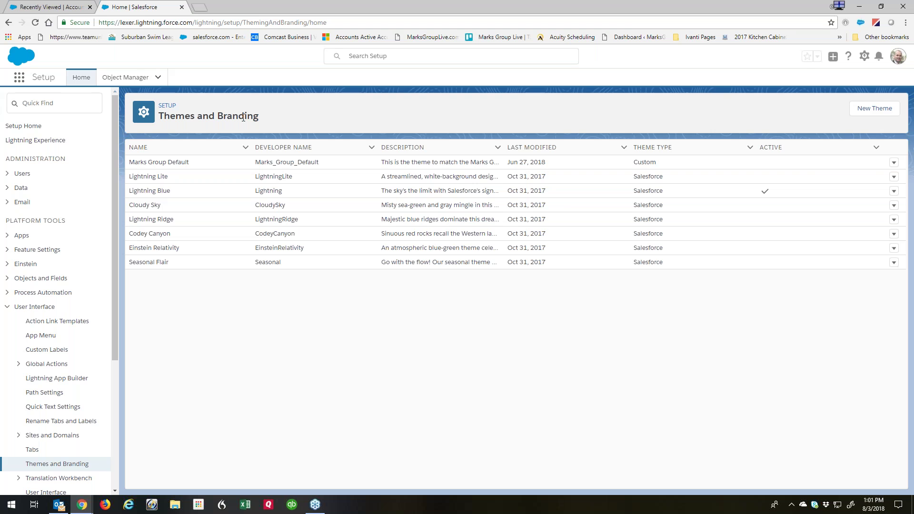
click(42, 7)
click(35, 22)
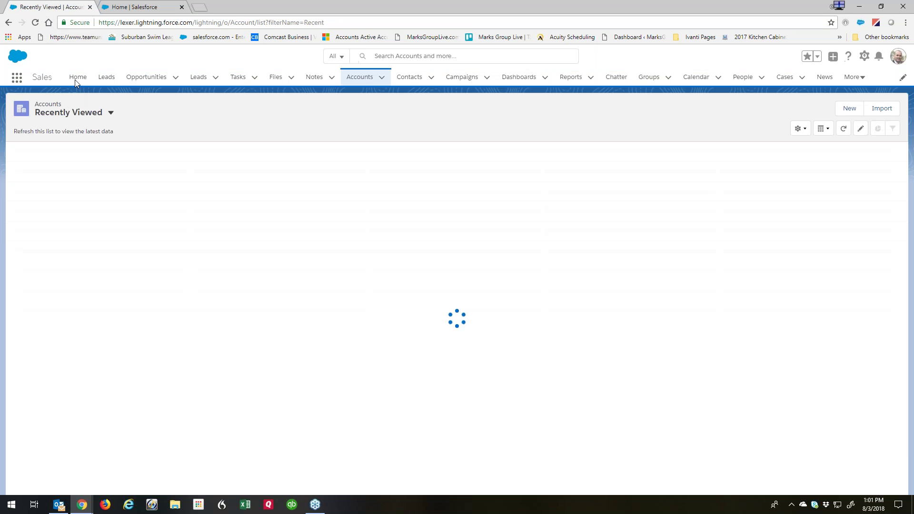
click(80, 79)
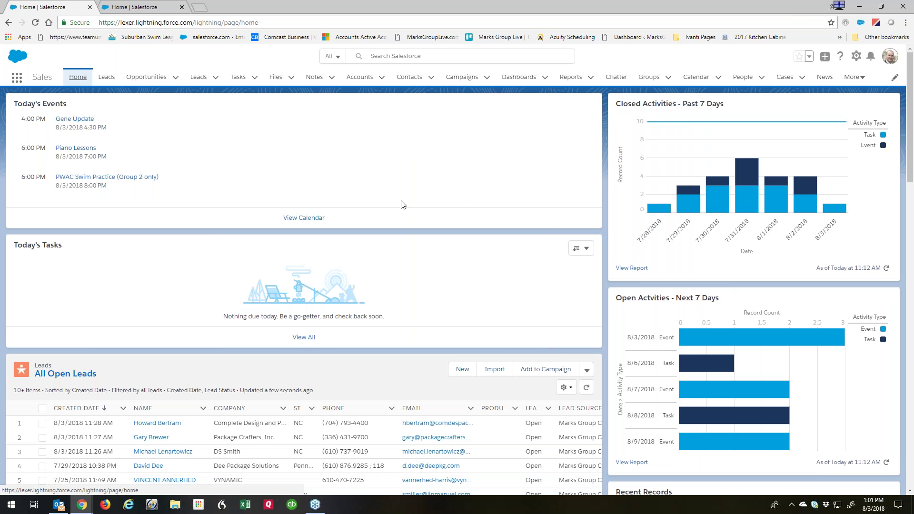
key(ctrl+Tab)
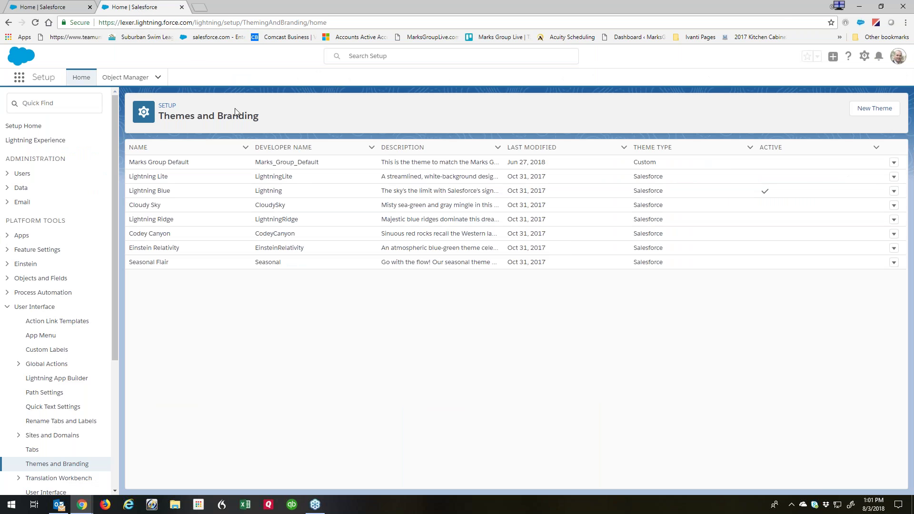
View the Lightning Blue theme's details and go back to the theme list
click(893, 206)
click(372, 348)
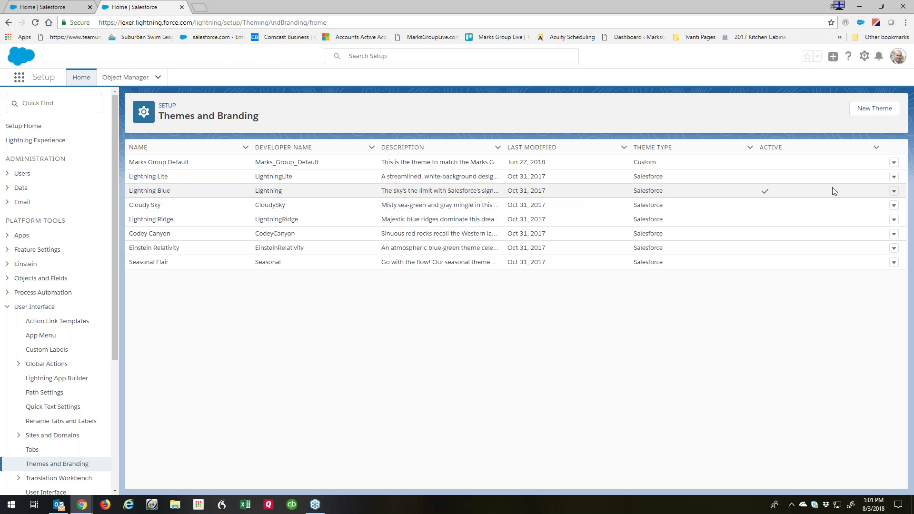
click(894, 191)
click(866, 209)
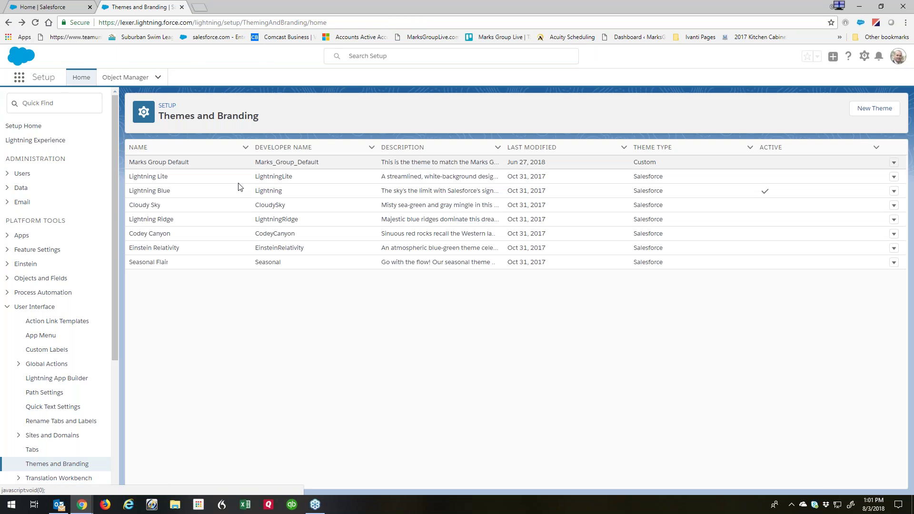
Preview the Cloudy Sky, Lightning Ridge, Codey Canyon, Einstein Relativity and Seasonal Flair themes one after another
click(895, 205)
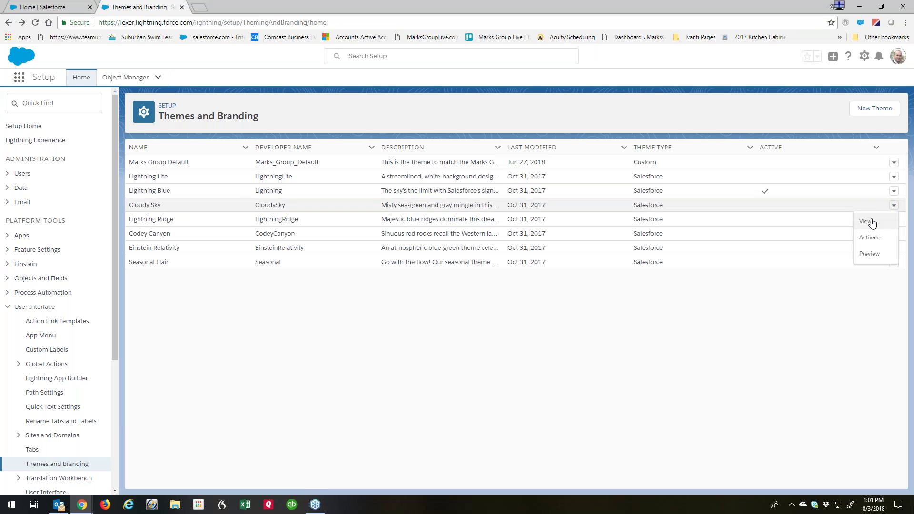
click(864, 255)
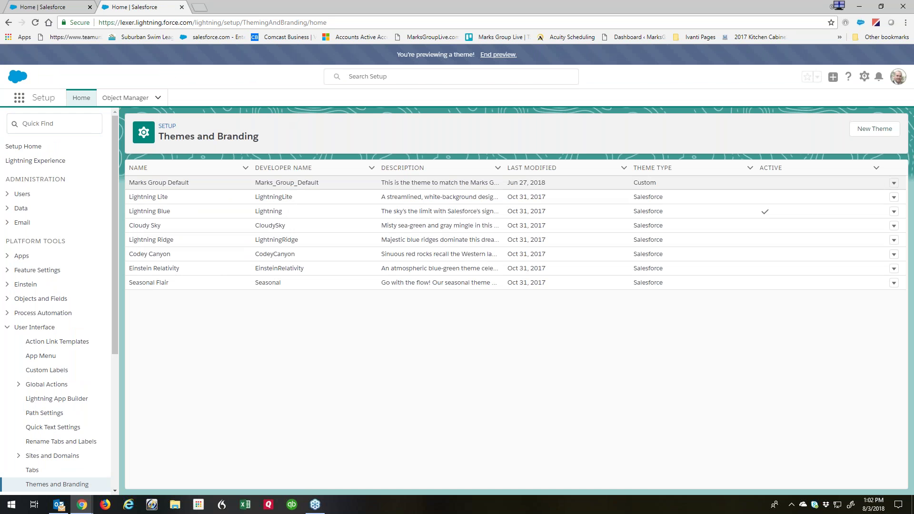
click(894, 242)
click(868, 224)
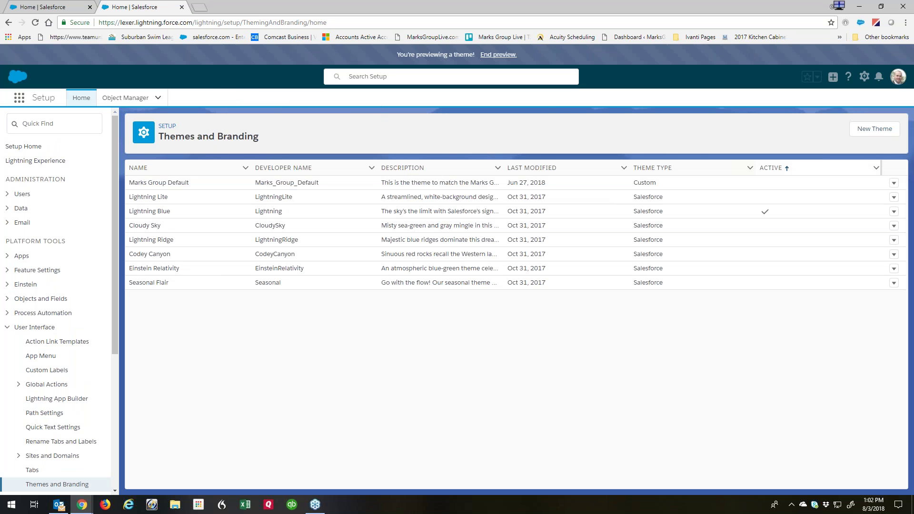
click(895, 256)
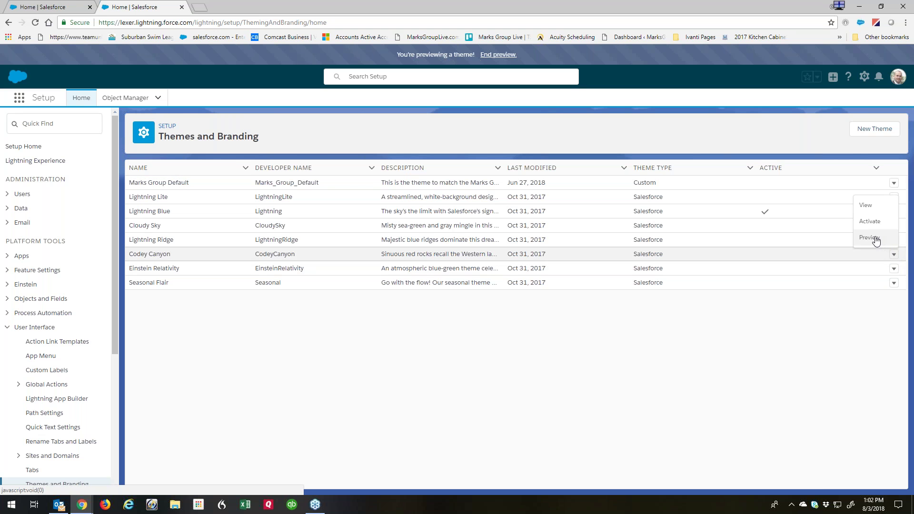
click(875, 238)
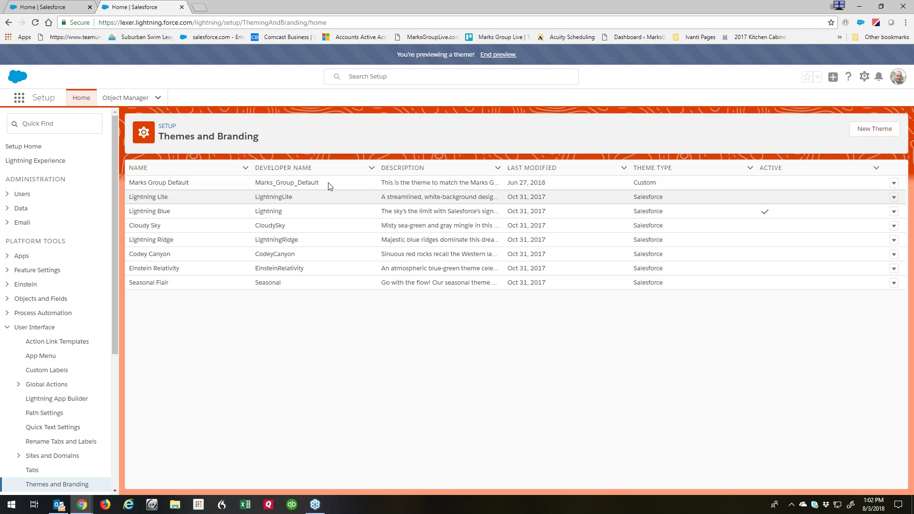
click(895, 268)
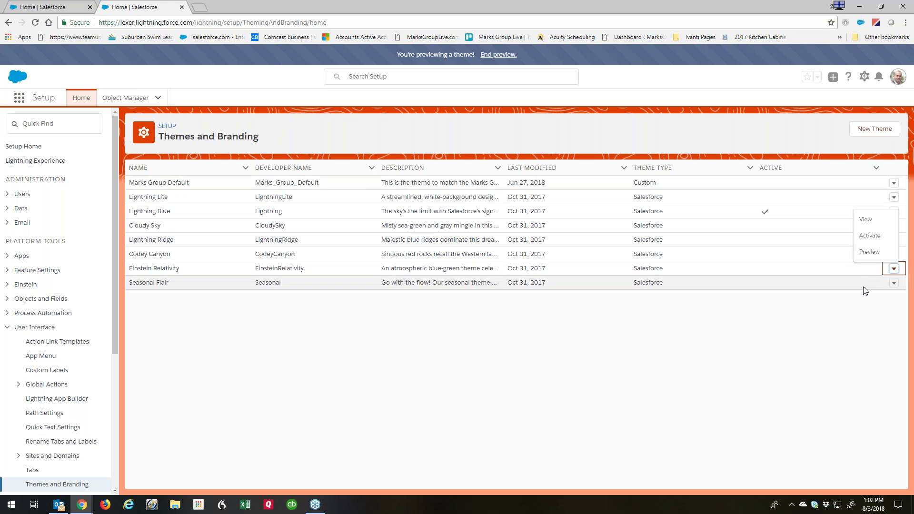
click(864, 253)
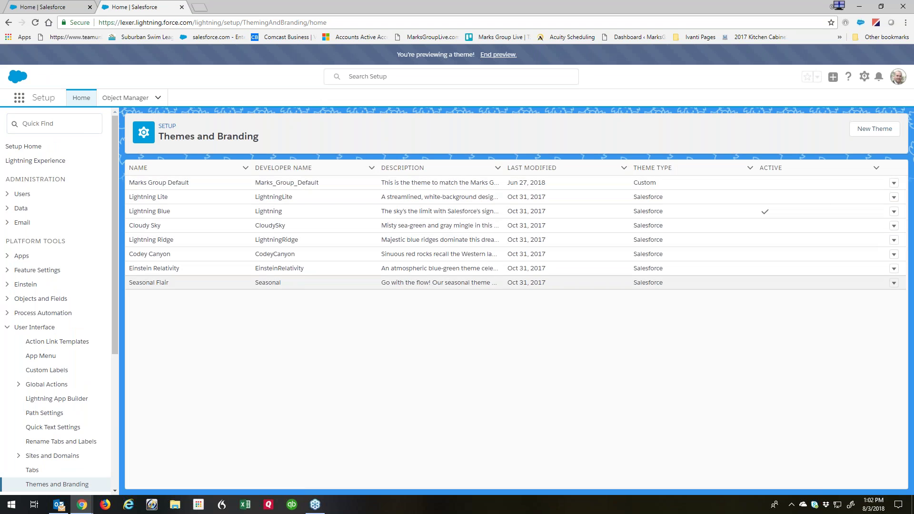
click(894, 284)
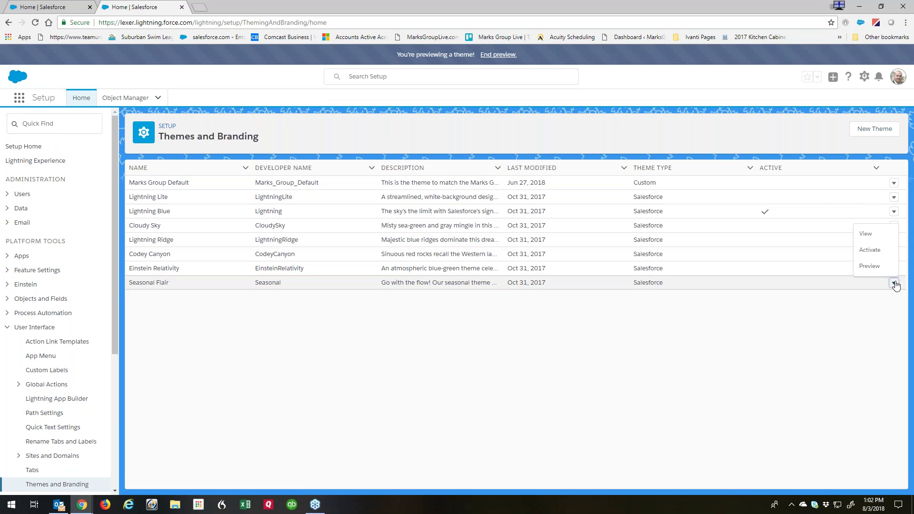
click(871, 265)
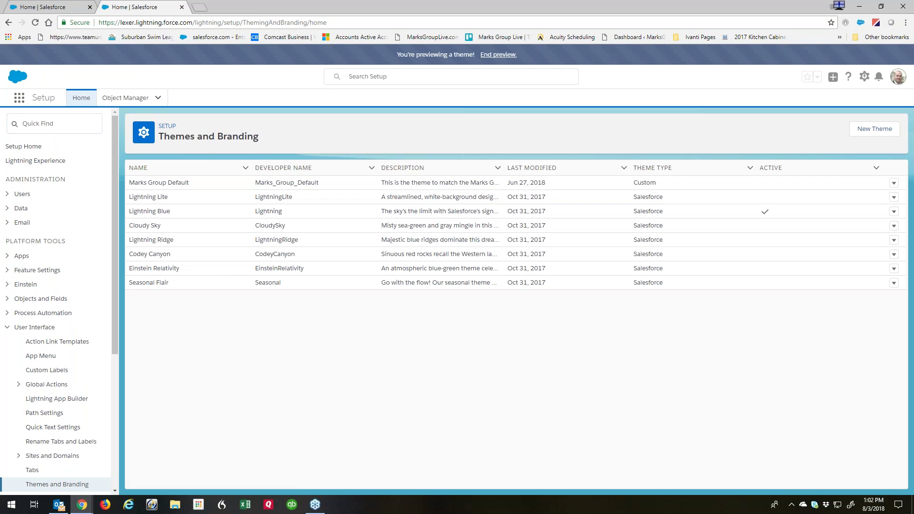
Widen the Description column to read the theme descriptions, narrow it again, and view the Seasonal Flair theme's details before returning to the list
drag(503, 171, 596, 169)
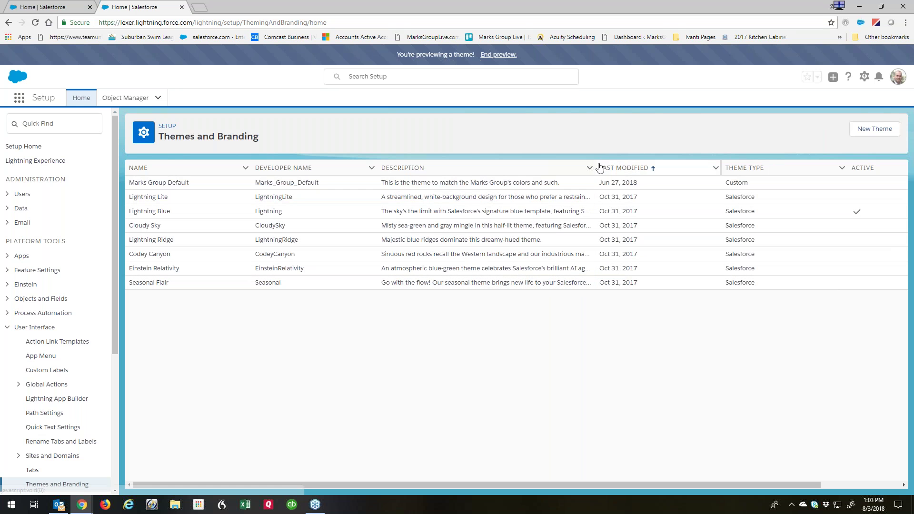
drag(596, 167, 491, 168)
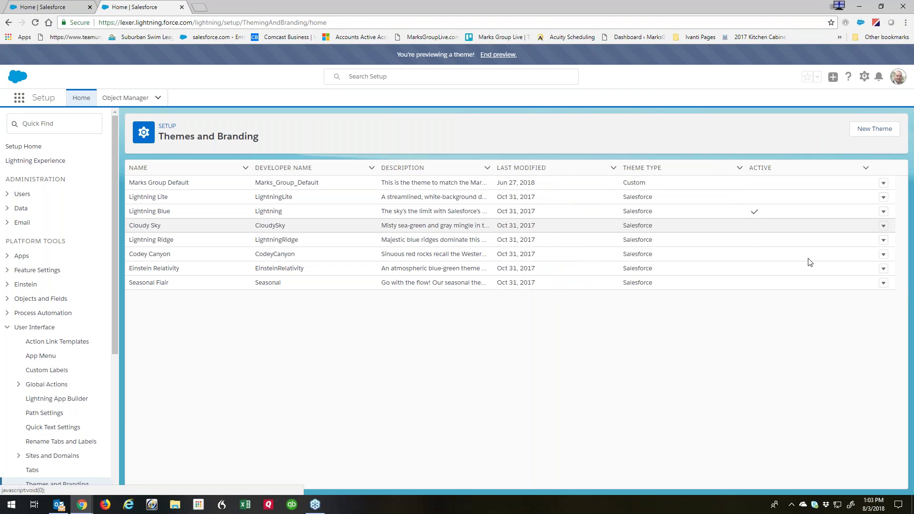
click(883, 285)
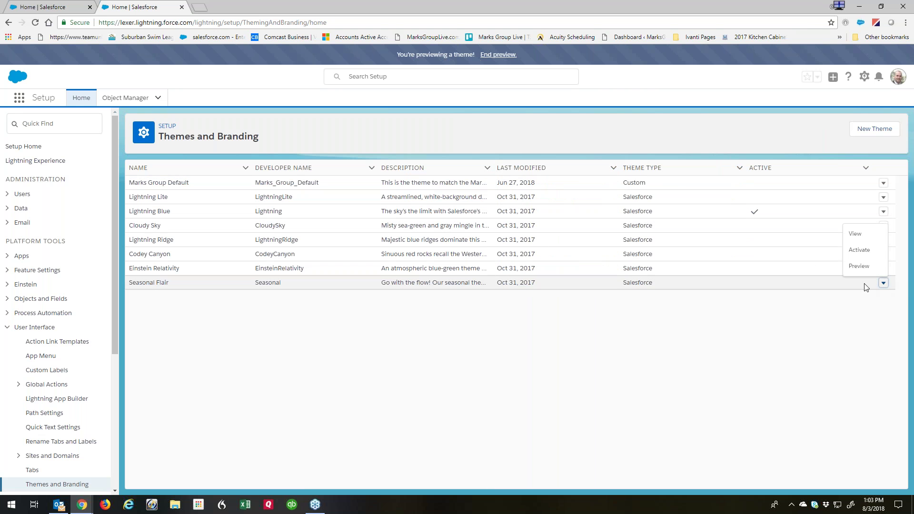
click(852, 238)
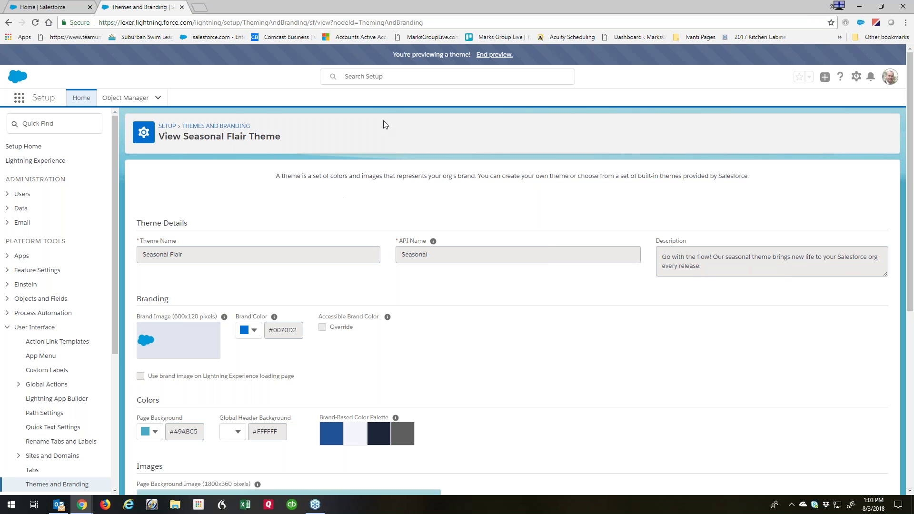
click(197, 126)
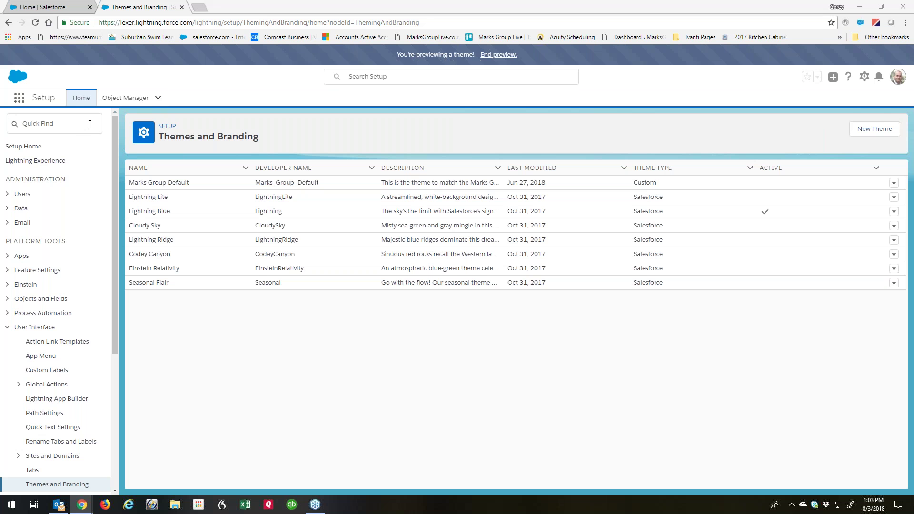
Start a new custom theme with the theme name and API name Testing and the description "Just a test"
click(877, 132)
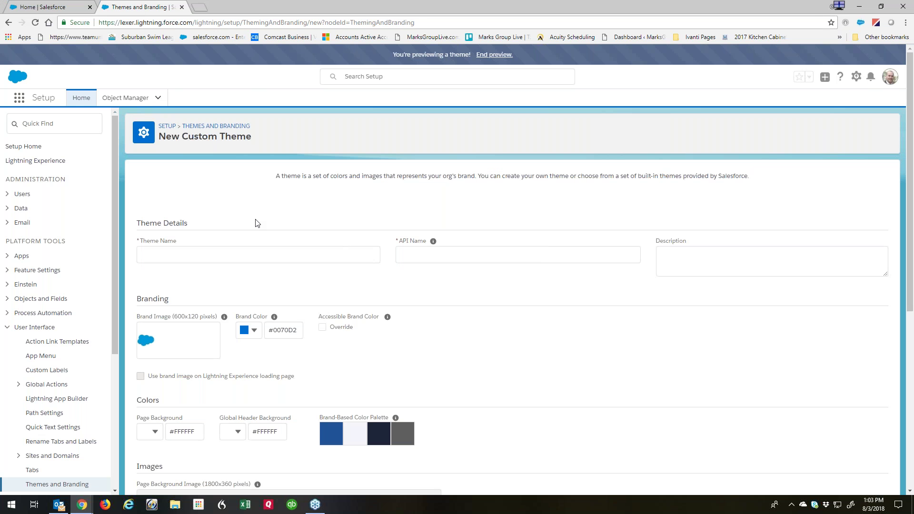
click(177, 256)
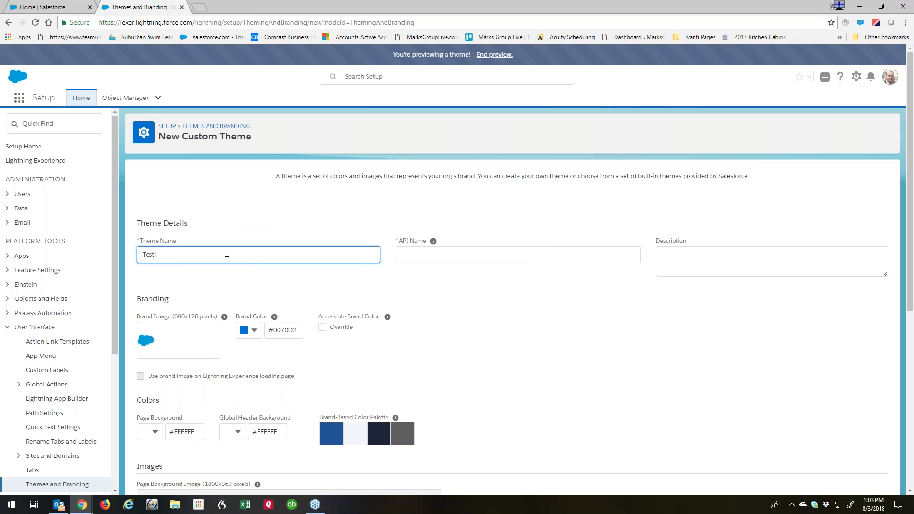
key(Tab)
key(Tab)
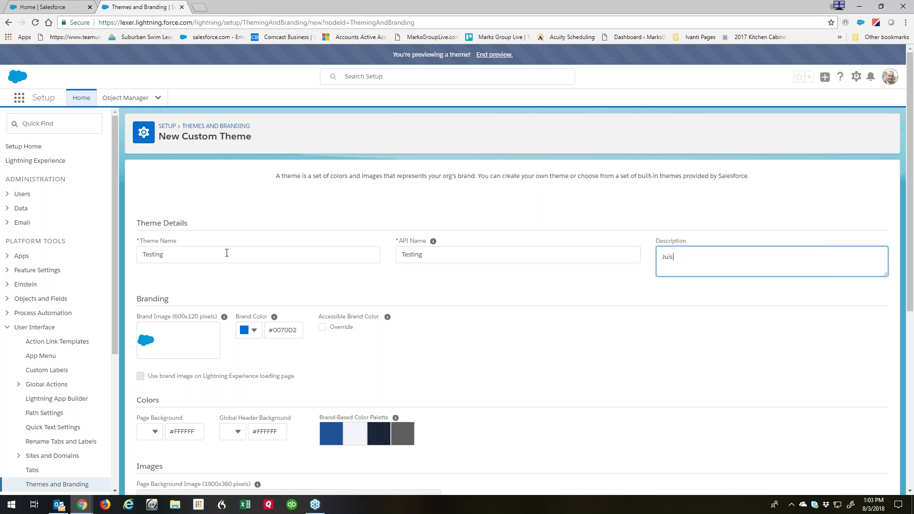
text(Just a test)
key(Tab)
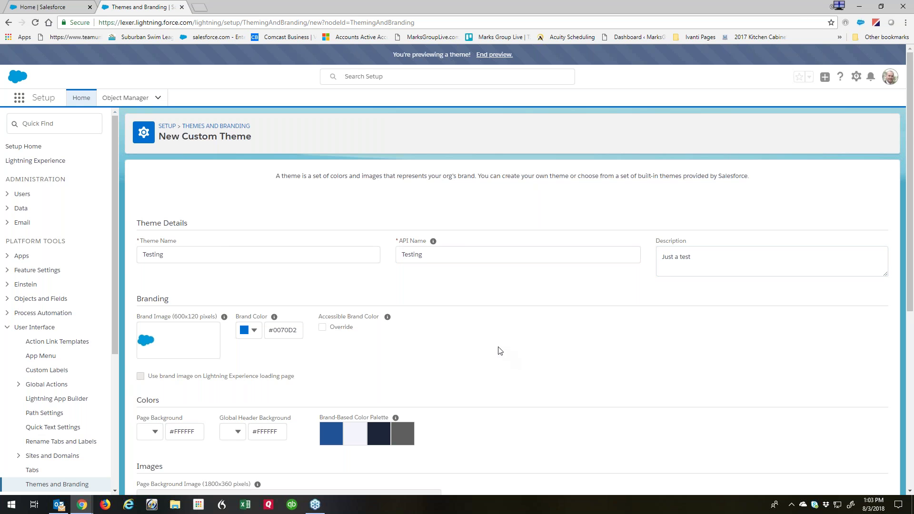
Browse the Documents folder for a brand image, cancel the upload, and view and dismiss the Brand Color picker
scroll(476, 333, down, 3)
click(147, 196)
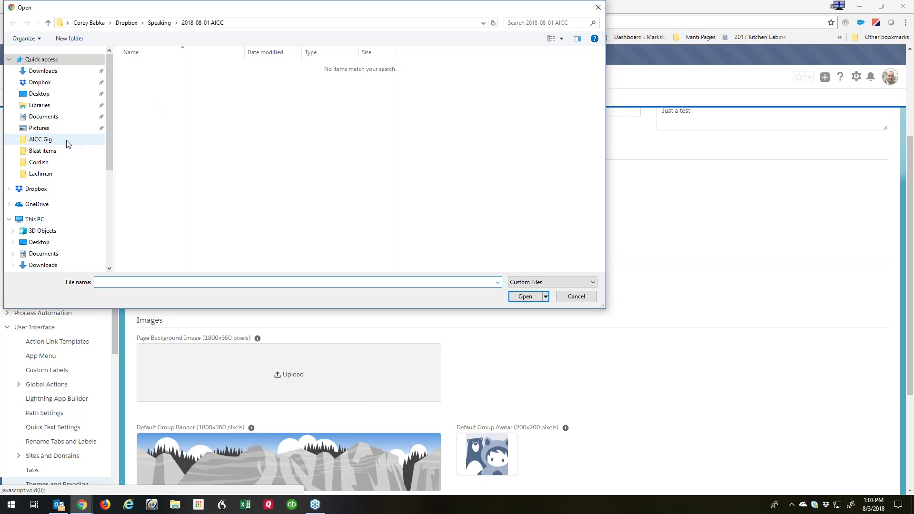
click(43, 116)
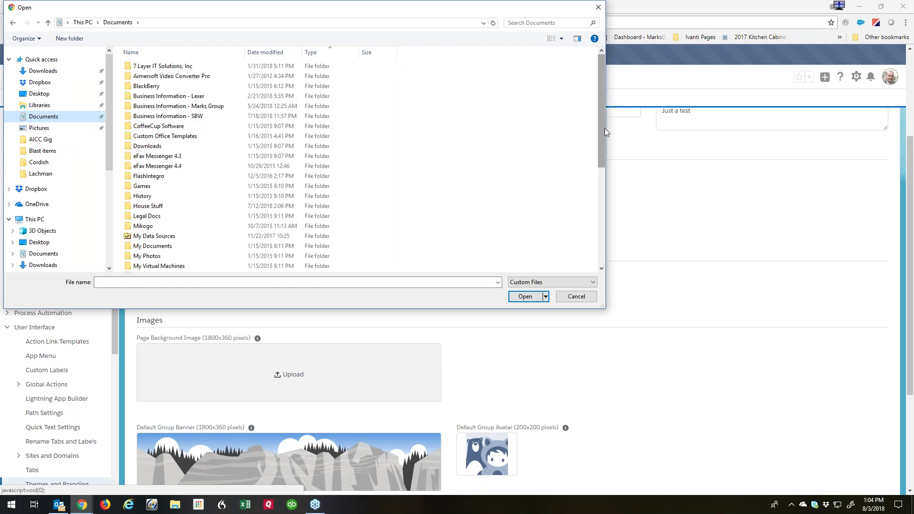
scroll(602, 133, down, 6)
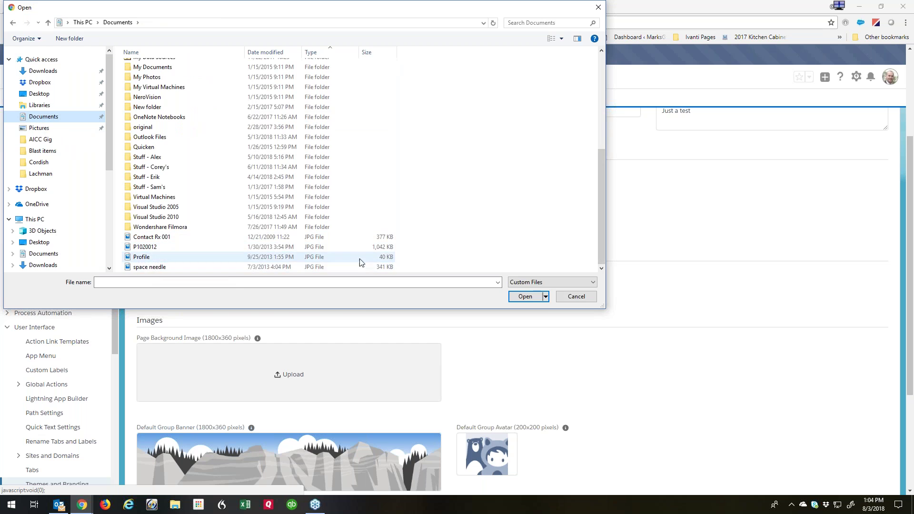
click(576, 298)
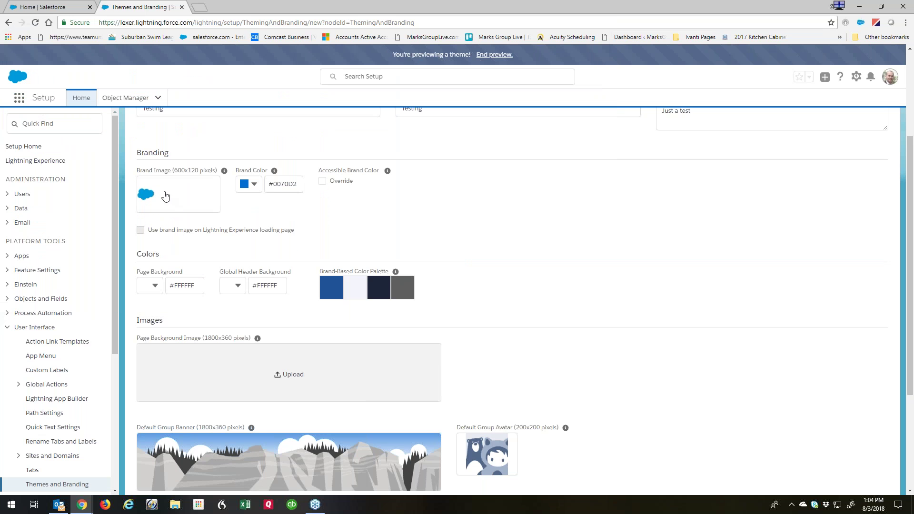
click(255, 186)
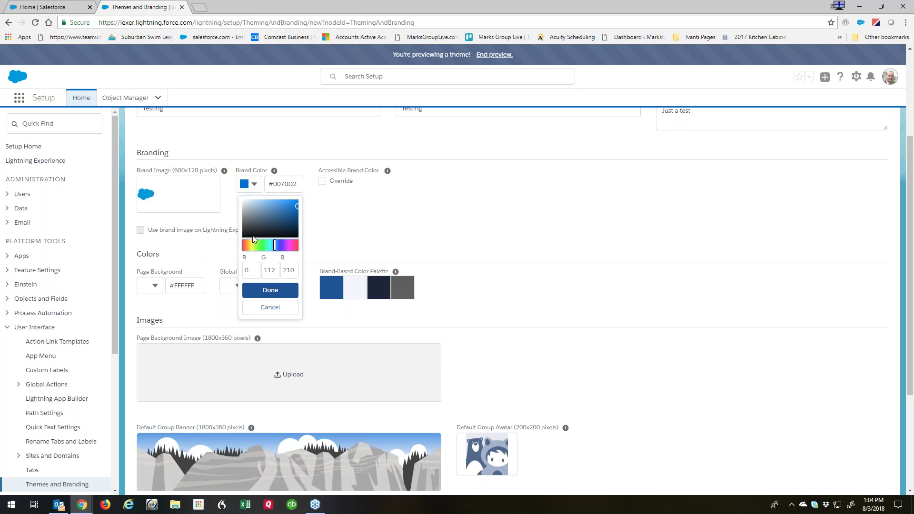
click(365, 243)
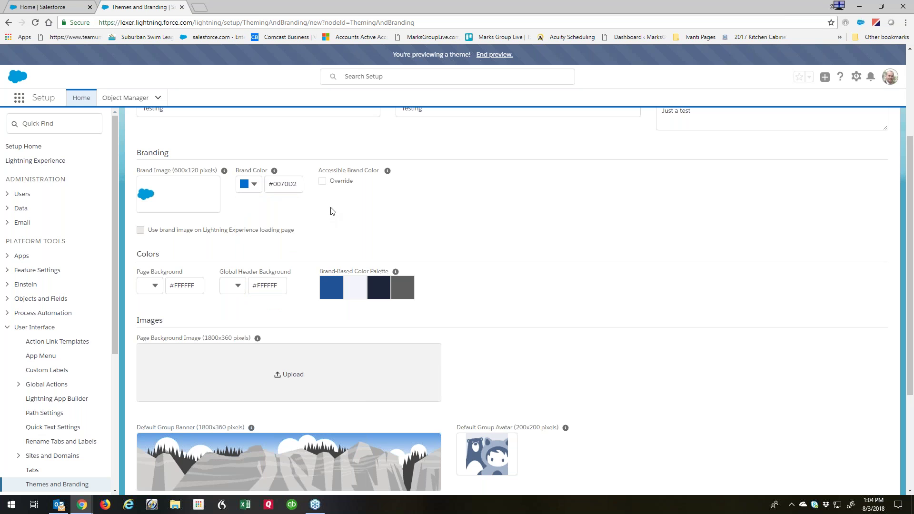
Try the Accessible Brand Color override, read its help and warning notes, and turn the override off
mouse_move(387, 173)
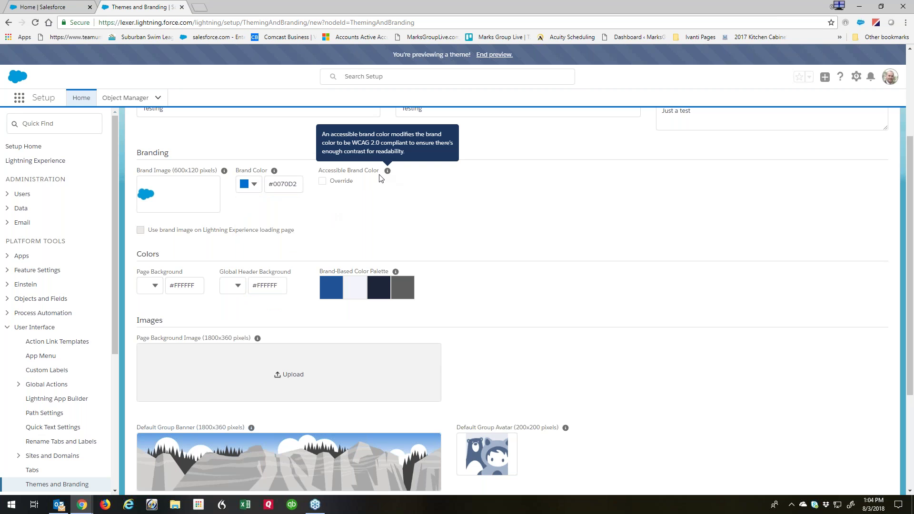
click(322, 181)
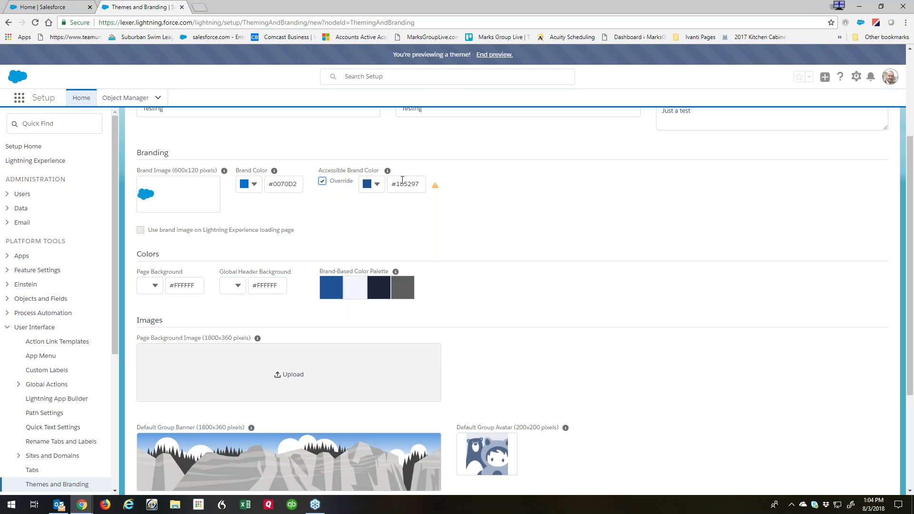
mouse_move(435, 187)
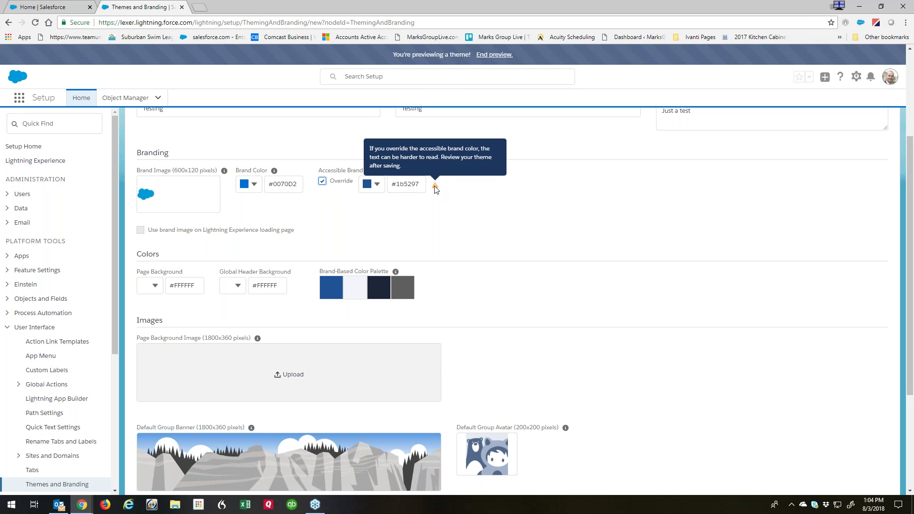
click(327, 181)
click(322, 185)
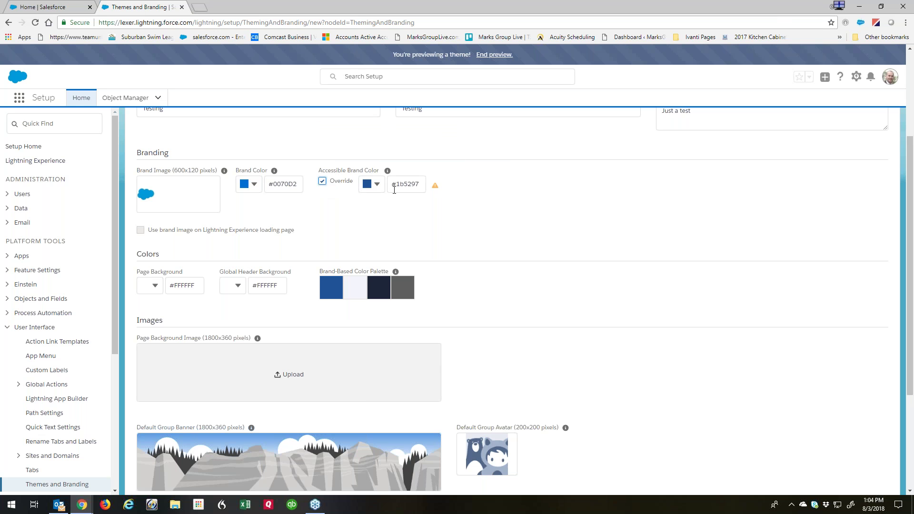
mouse_move(388, 173)
click(322, 184)
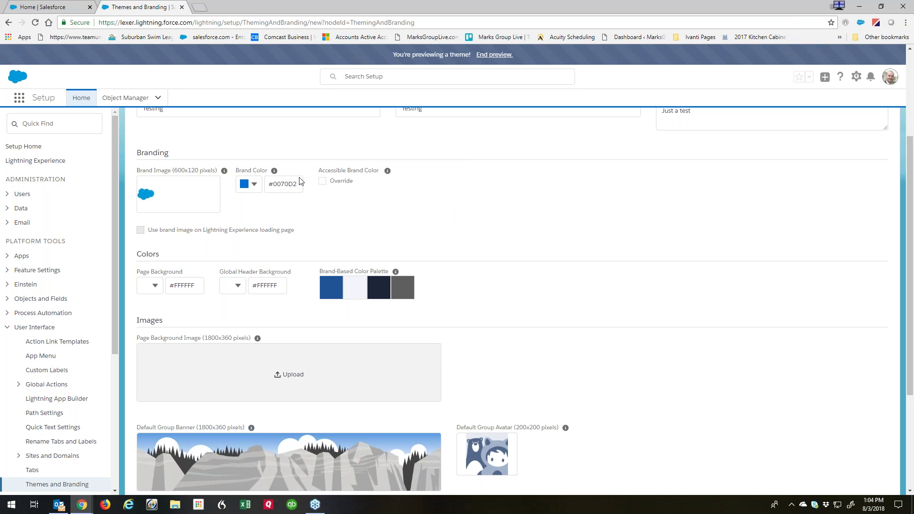
Set the new Testing theme's Brand Color to light blue, #9FC7EA
click(249, 184)
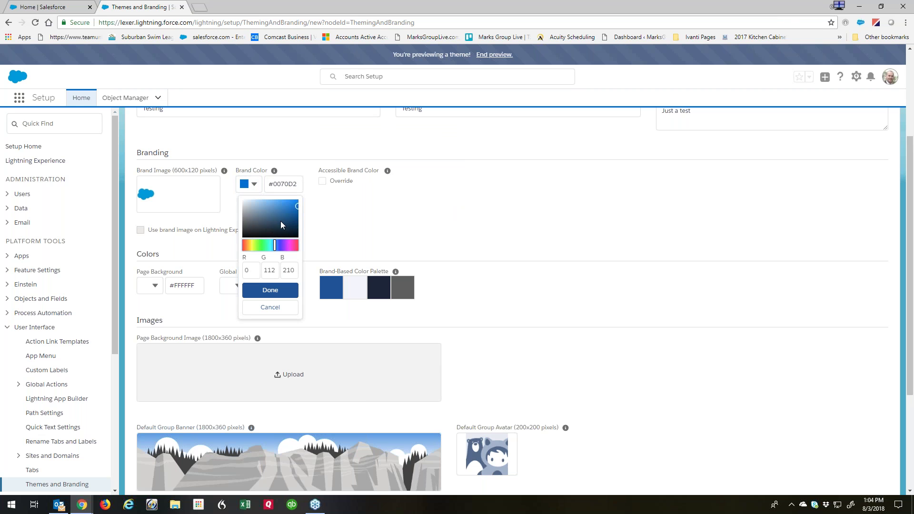
click(260, 202)
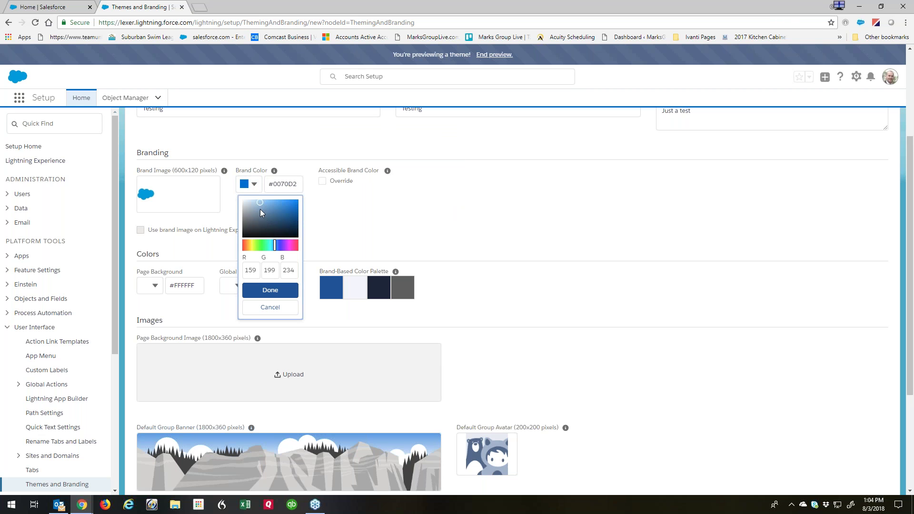
click(268, 290)
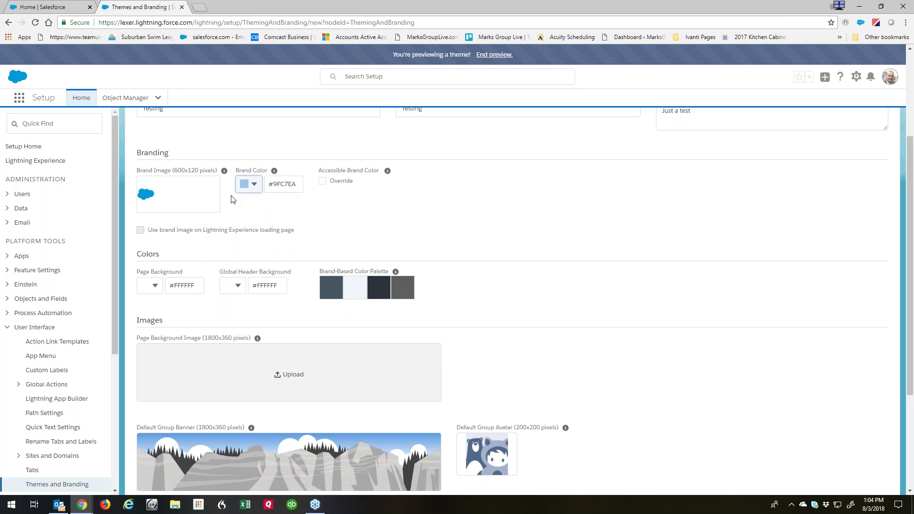
Set the new theme's Page Background color to #CEC1C1 and its Global Header Background color to #CA5353
click(159, 291)
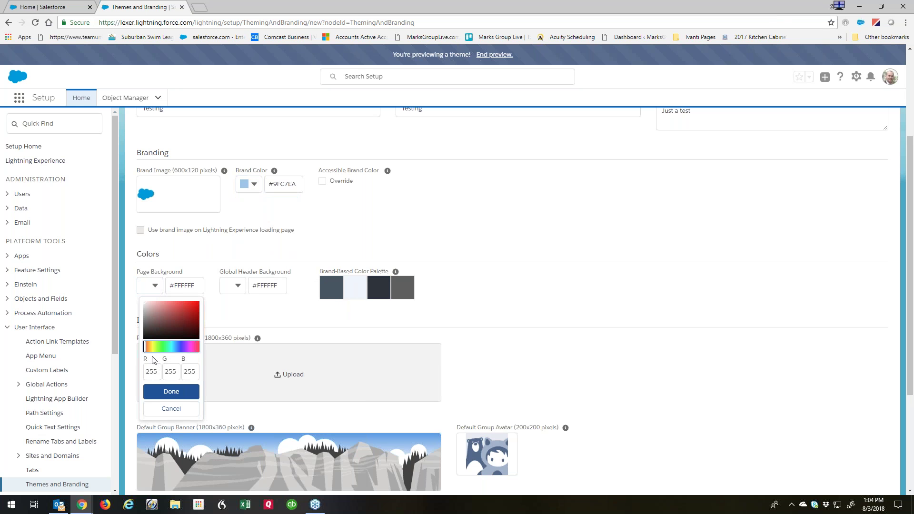
click(147, 308)
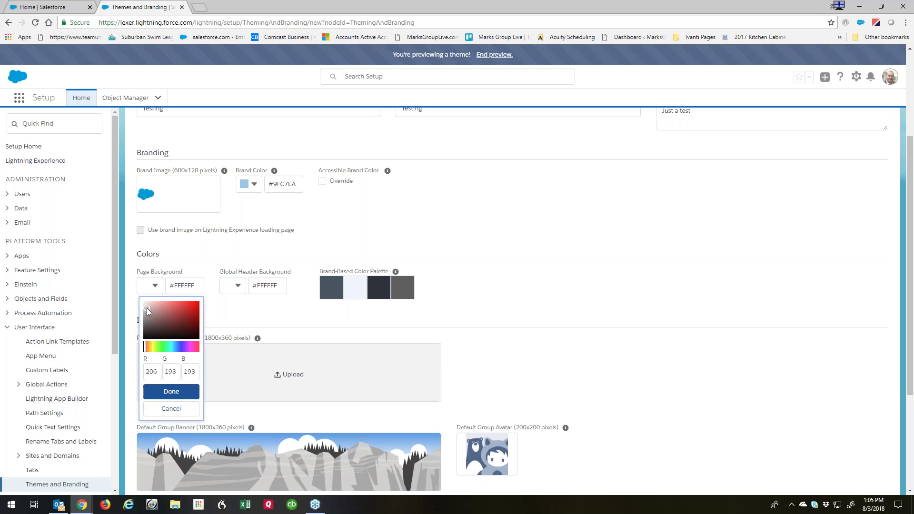
click(162, 391)
click(233, 286)
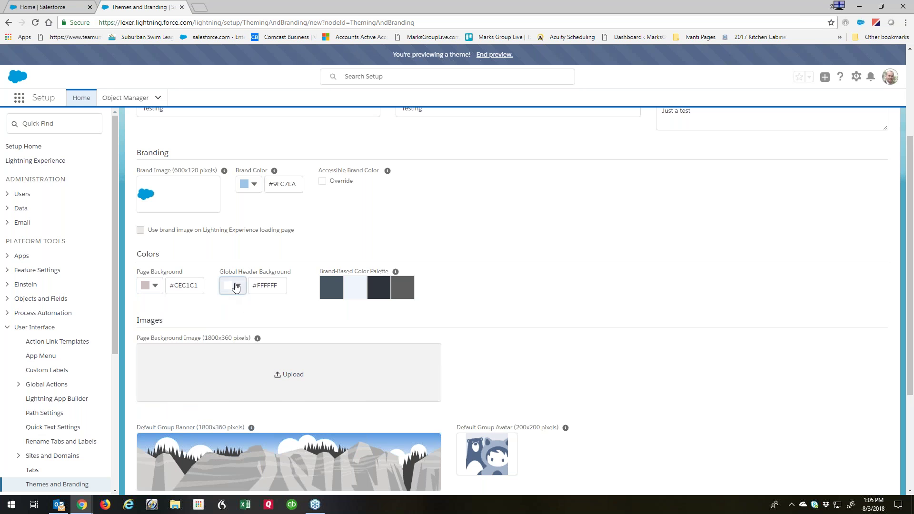
click(260, 308)
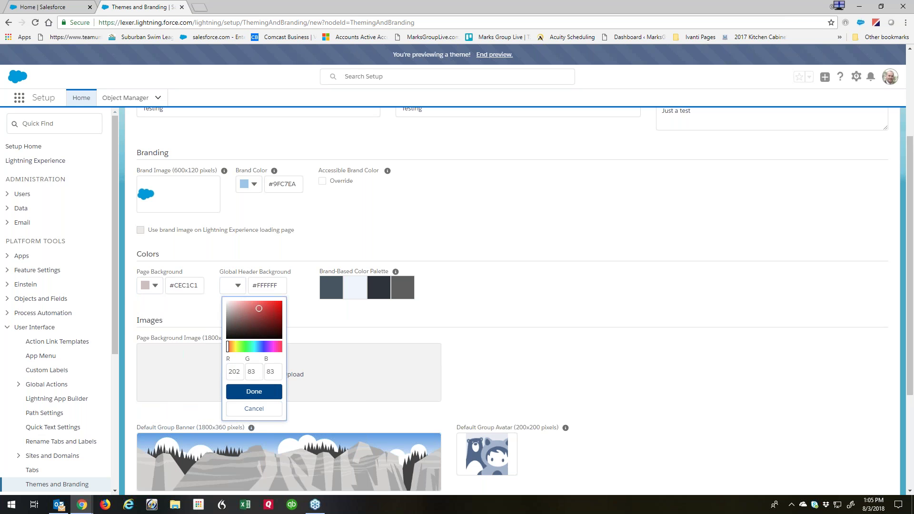
click(254, 392)
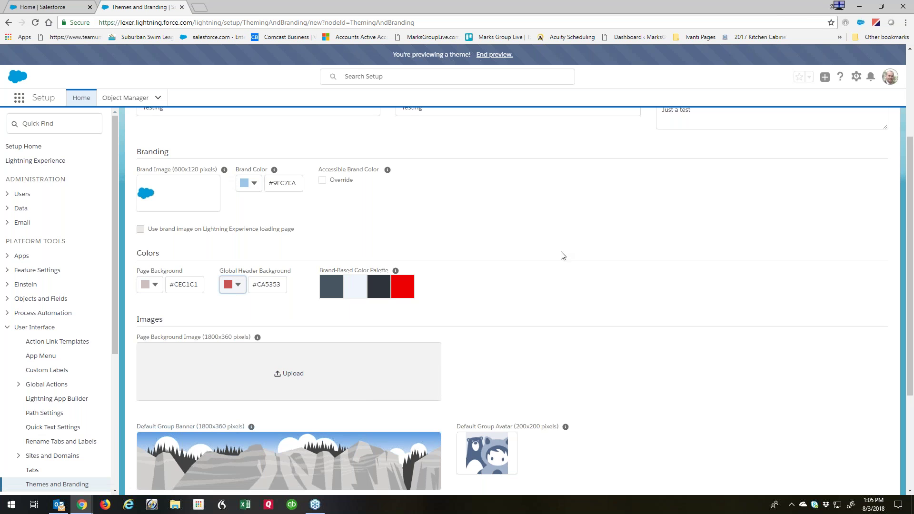
Review the new theme's image settings and return to the Themes and Branding list without saving
scroll(392, 267, down, 3)
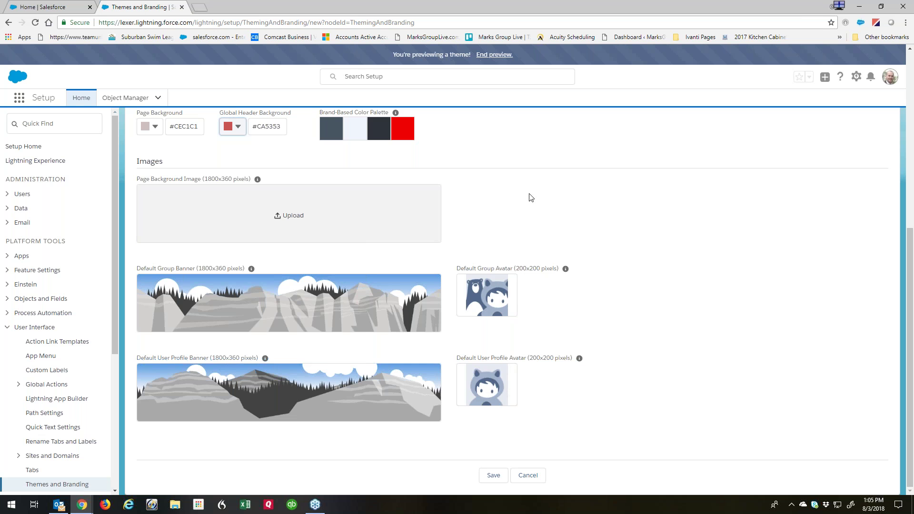
scroll(555, 229, up, 6)
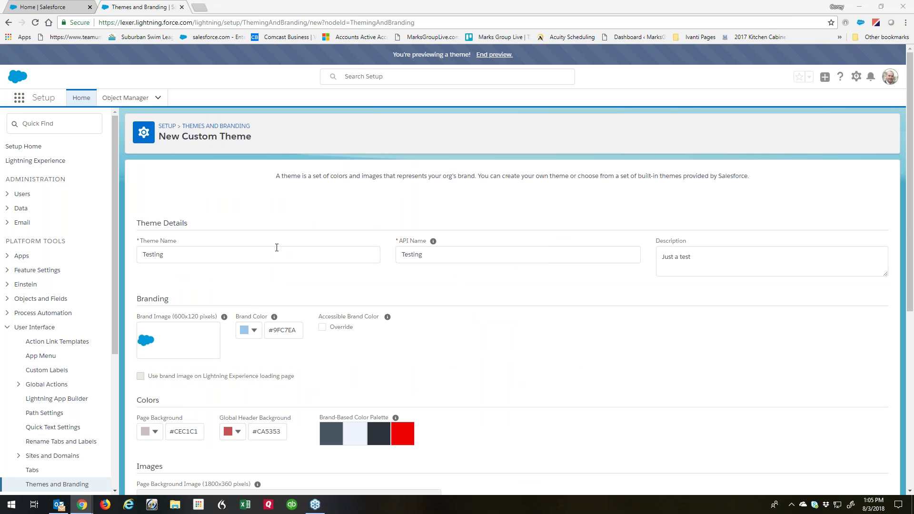
click(217, 126)
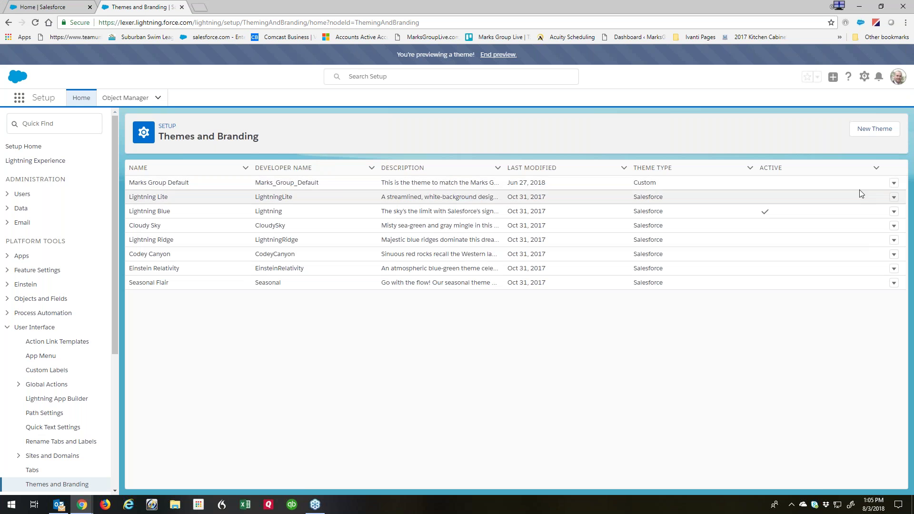
View the Marks Group Default theme's branding, colors and images, and return to the theme list
click(894, 183)
click(865, 216)
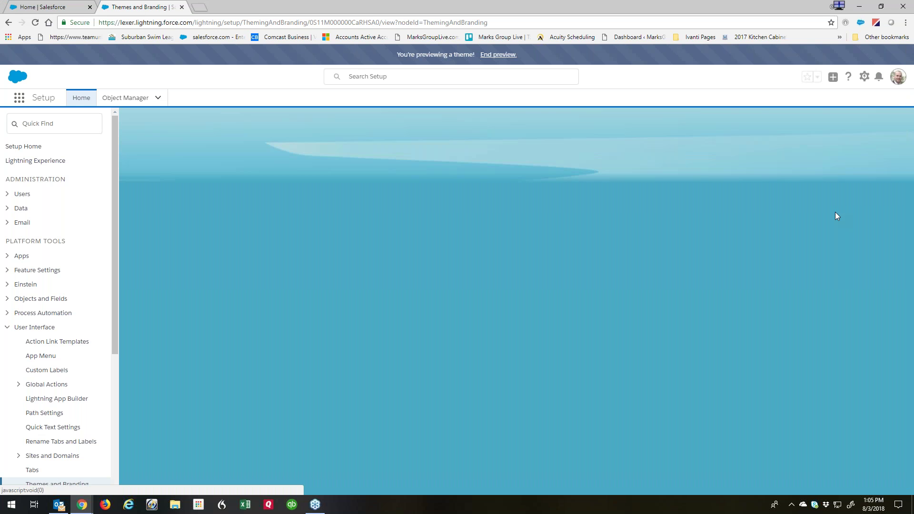
scroll(373, 225, down, 4)
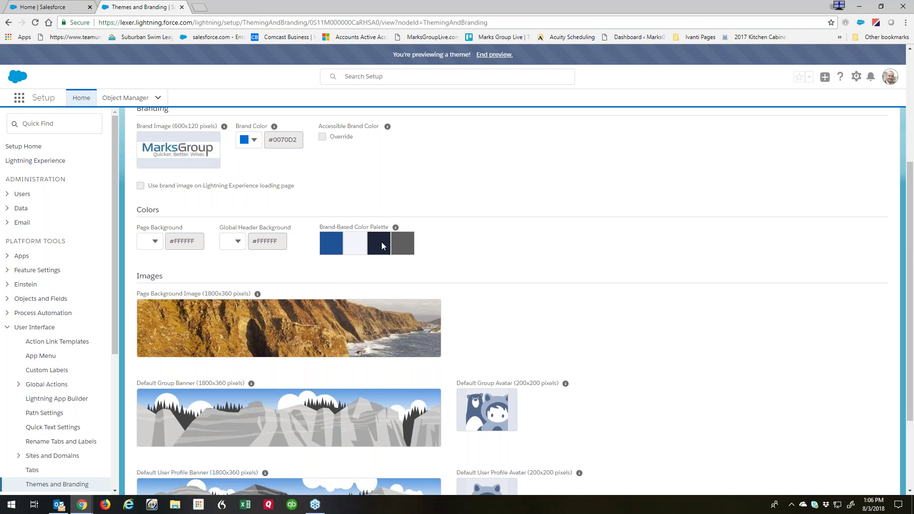
scroll(547, 227, down, 1)
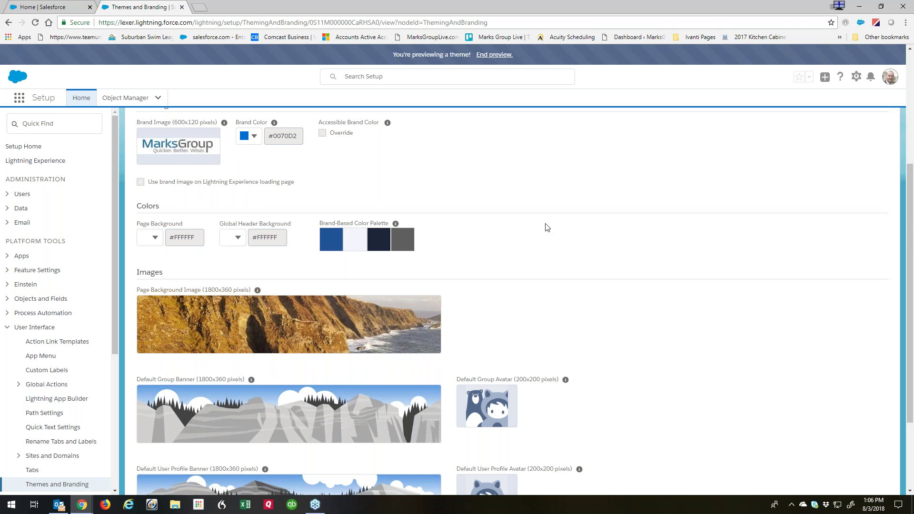
scroll(548, 227, down, 3)
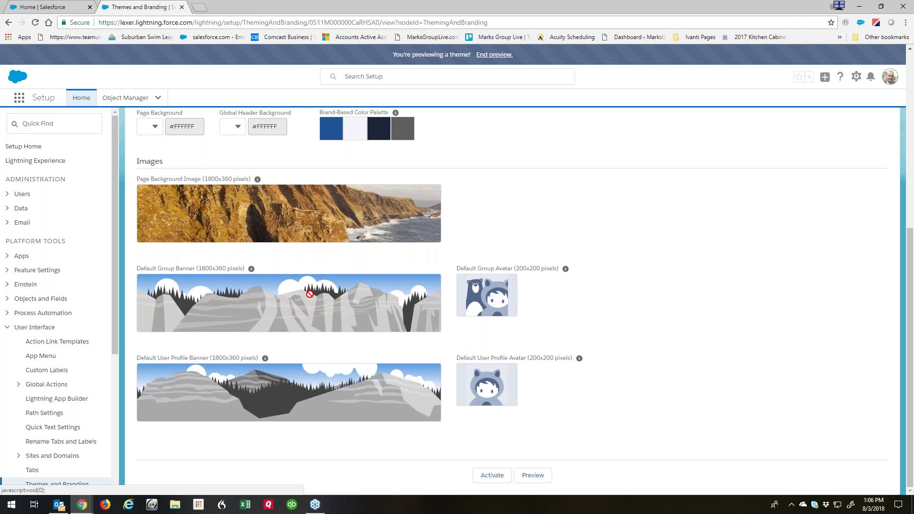
scroll(596, 198, up, 6)
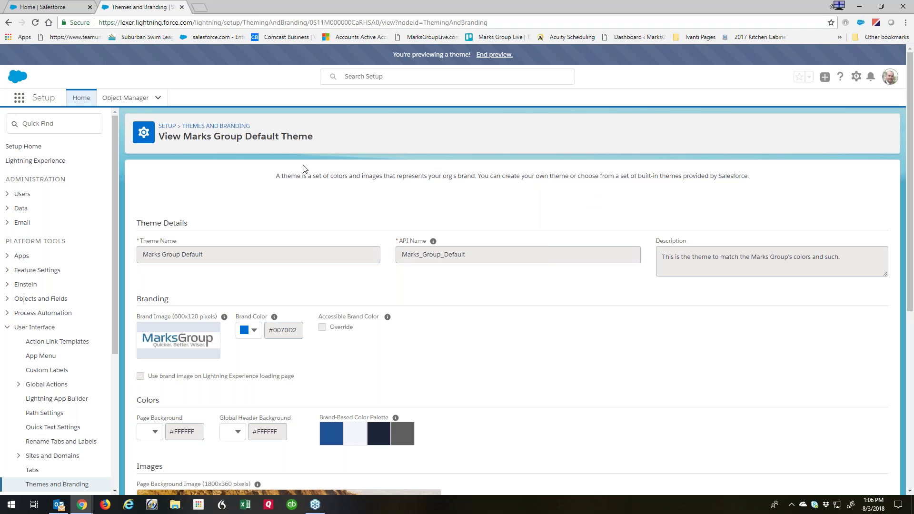
click(212, 126)
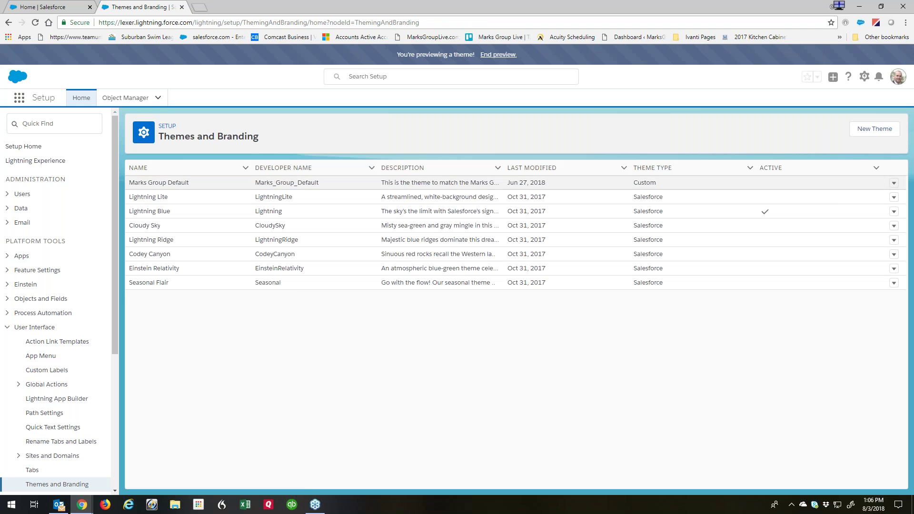
Open the Marks Group Default theme for editing, look through its editable settings, and cancel without changes
click(895, 184)
click(864, 232)
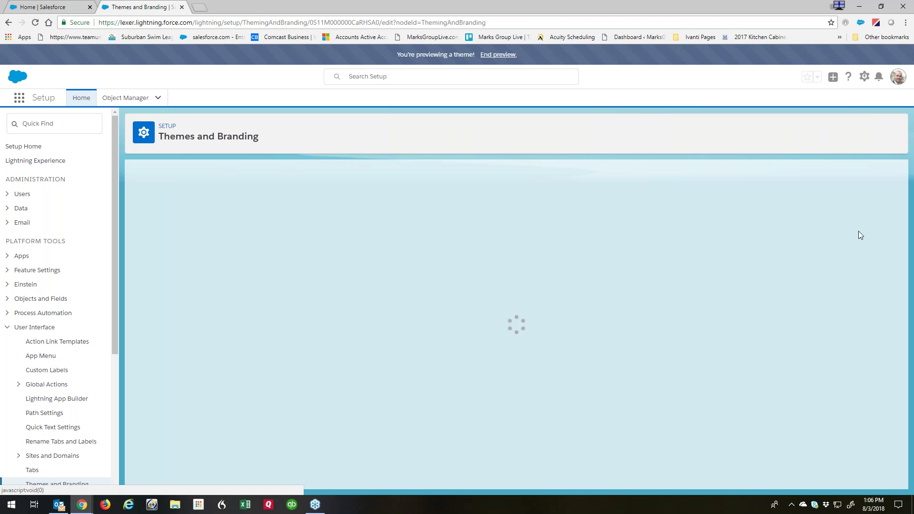
scroll(494, 294, down, 6)
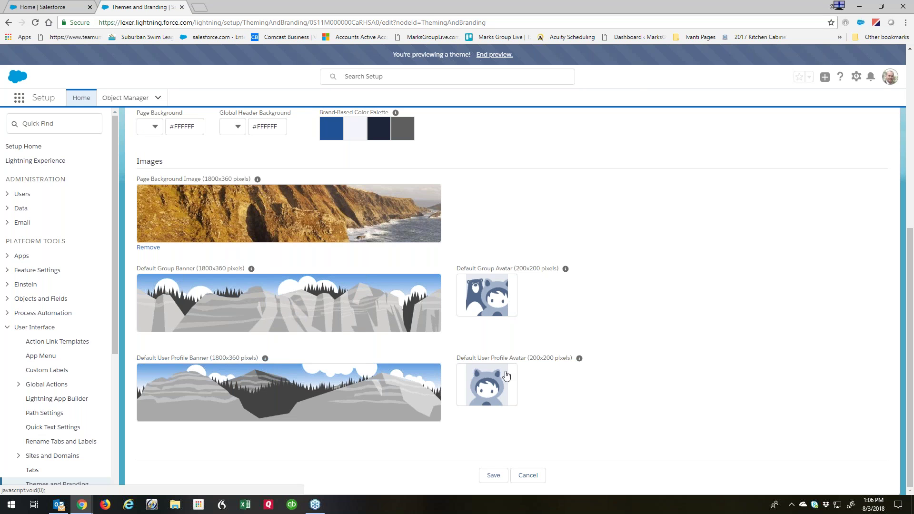
click(528, 476)
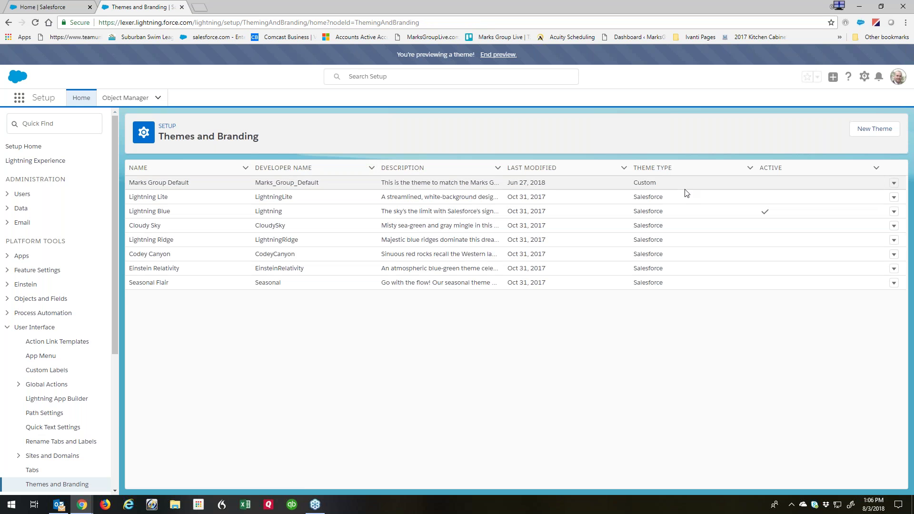
Activate the Marks Group Default theme and open the Sales app to see the theme on its home page
click(893, 183)
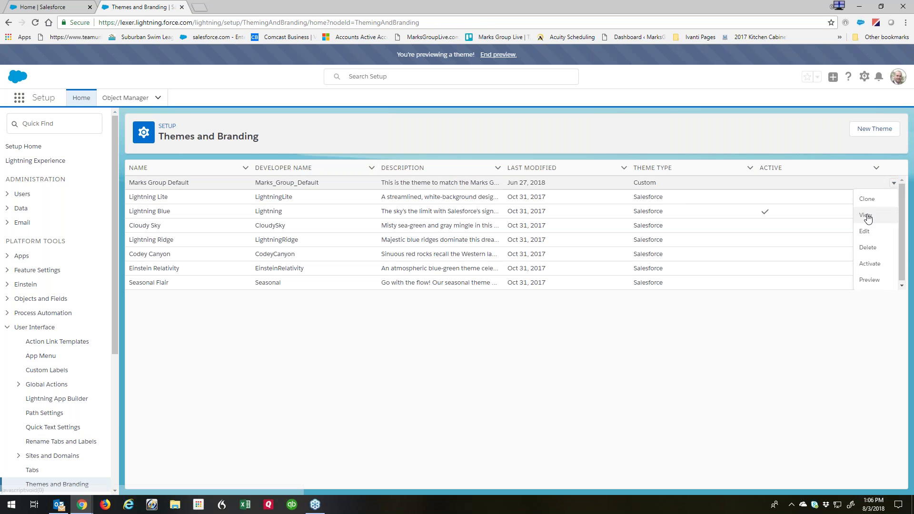
click(870, 263)
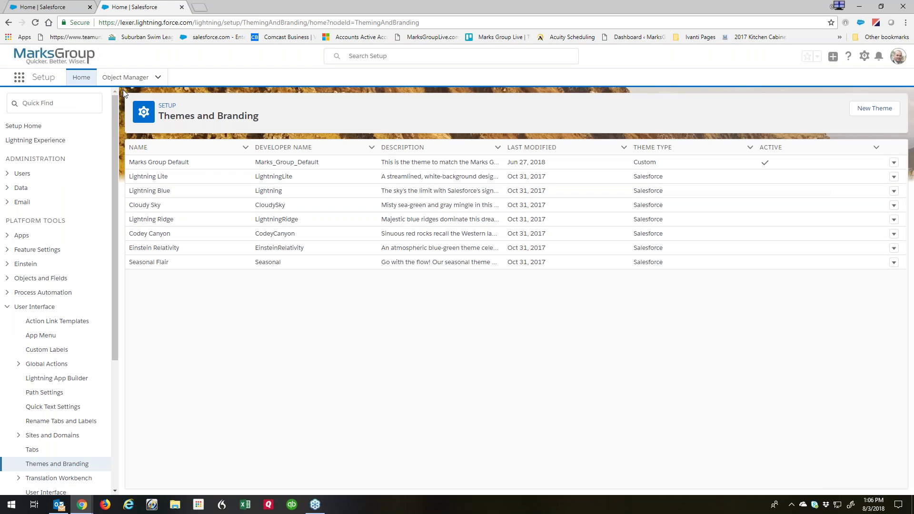
click(81, 77)
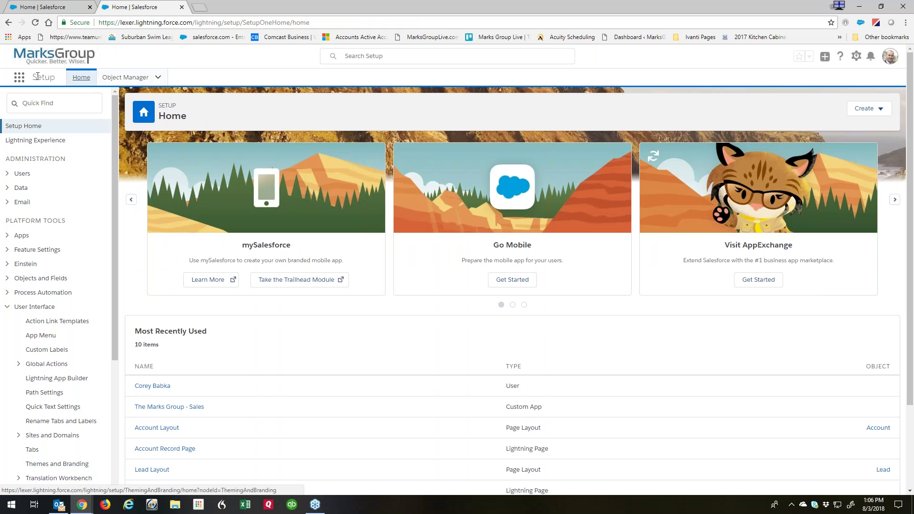
click(19, 77)
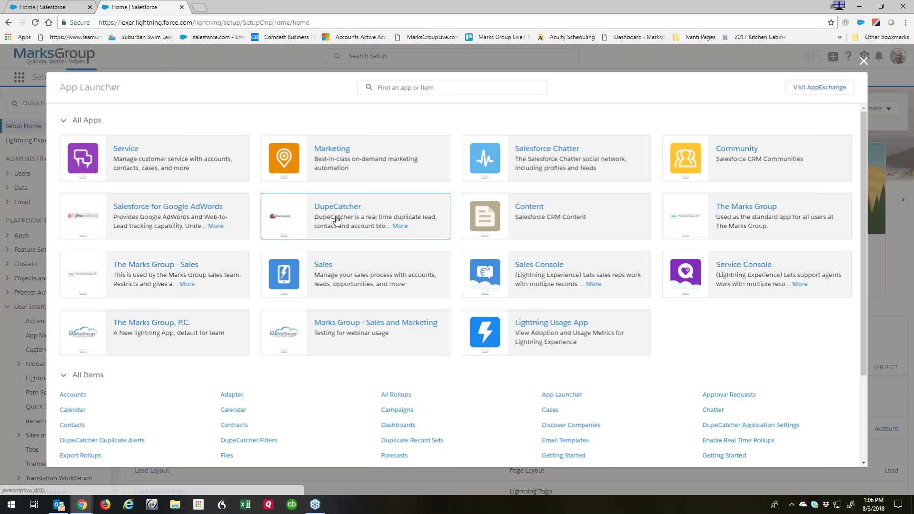
click(322, 266)
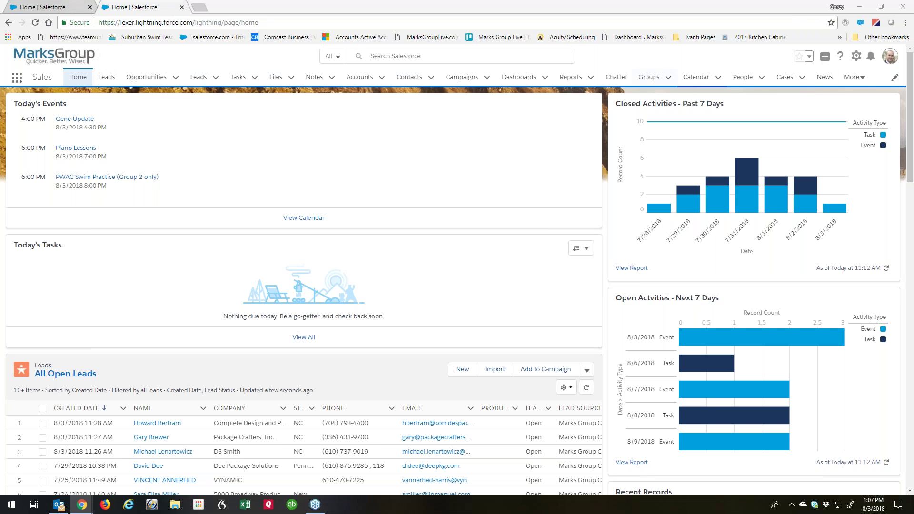
Reopen Setup, close the Sales home page's browser tab, and find Themes and Branding by searching for "theme"
click(856, 56)
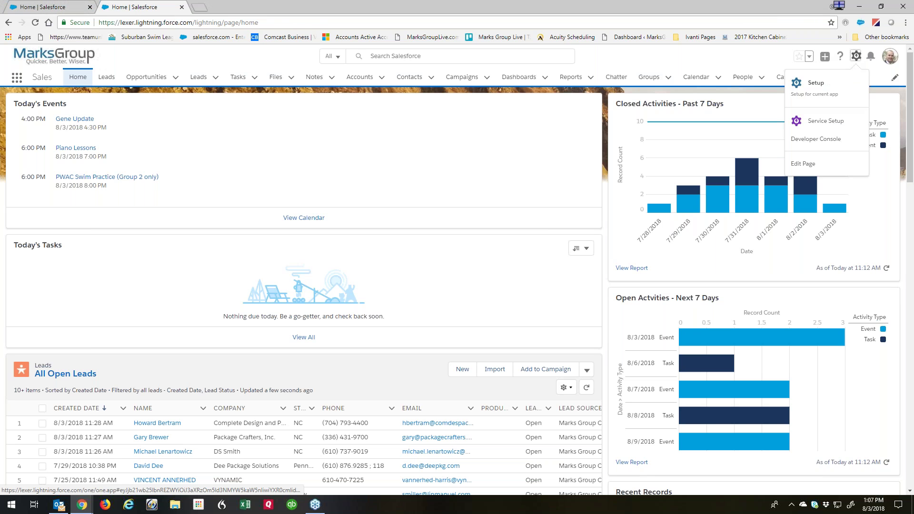
click(815, 86)
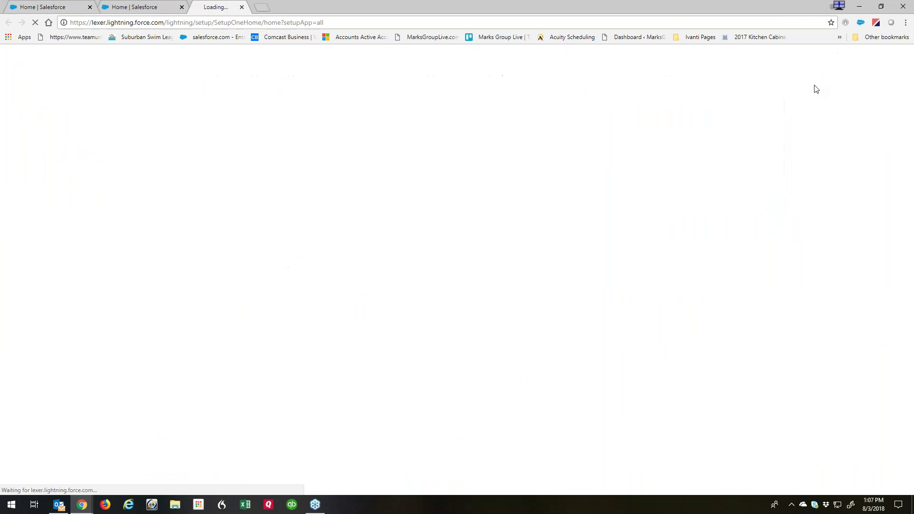
click(182, 7)
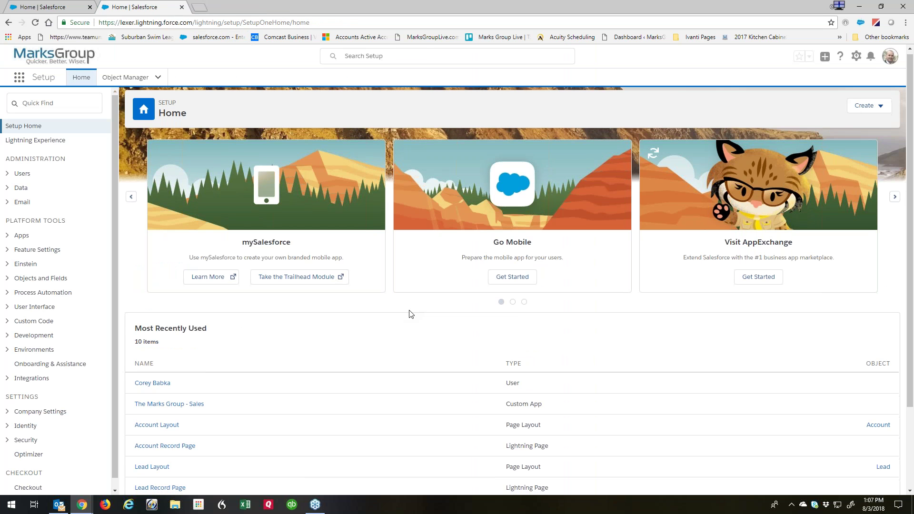
scroll(411, 314, down, 2)
click(35, 104)
text(theme)
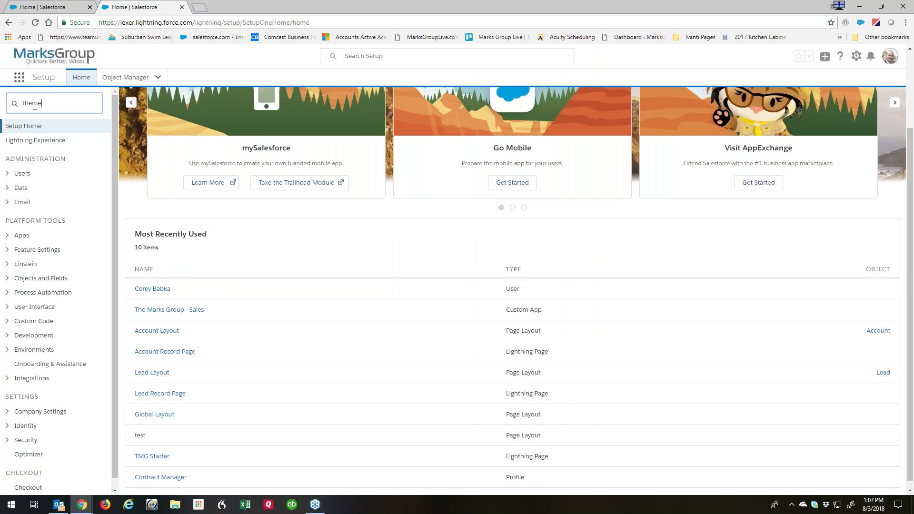
click(72, 140)
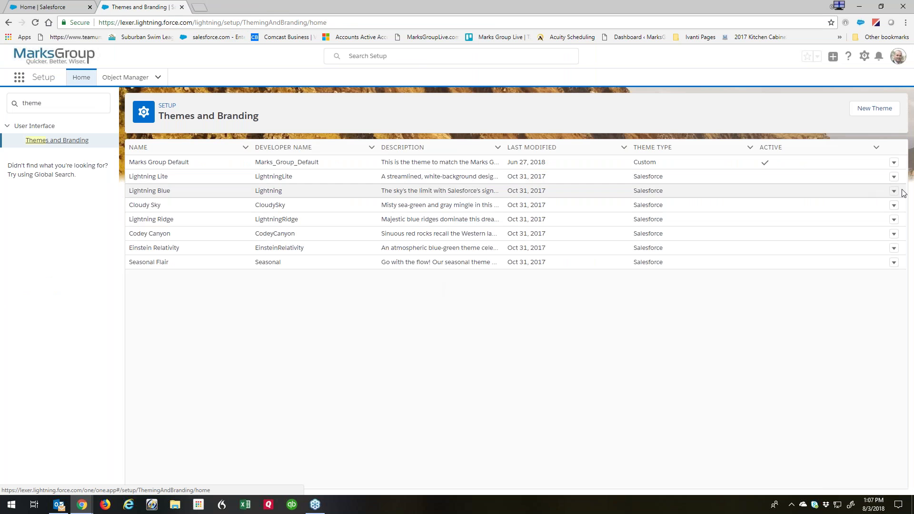
Start a clone of the Marks Group Default theme, review its copied settings, and return to the theme list without saving
click(894, 163)
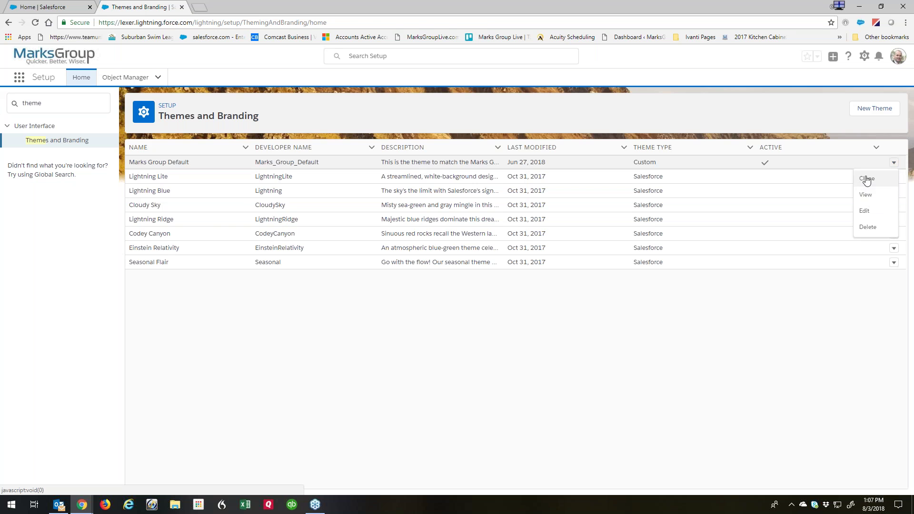
click(864, 180)
scroll(500, 314, down, 5)
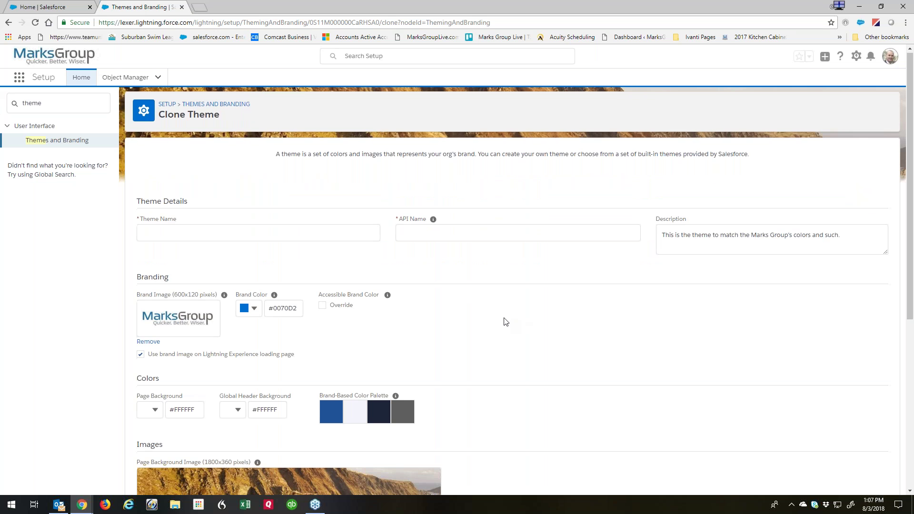
scroll(509, 289, down, 1)
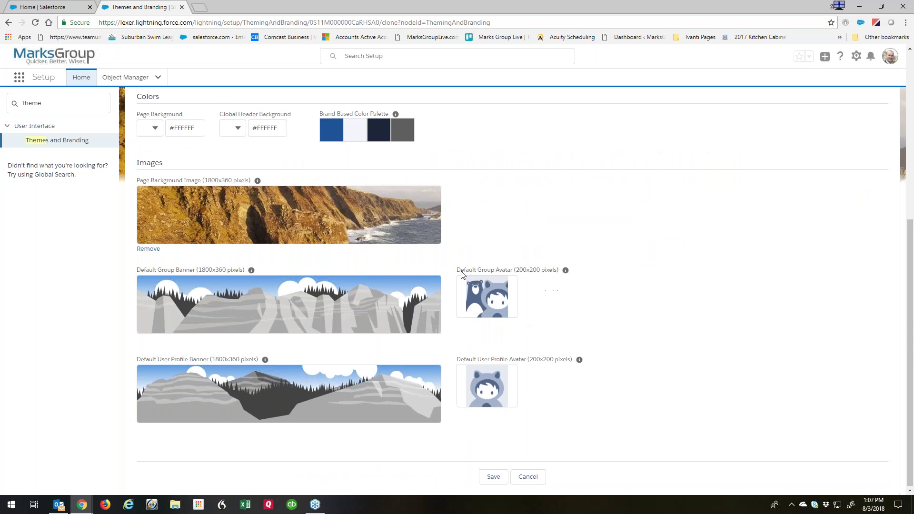
scroll(461, 273, up, 6)
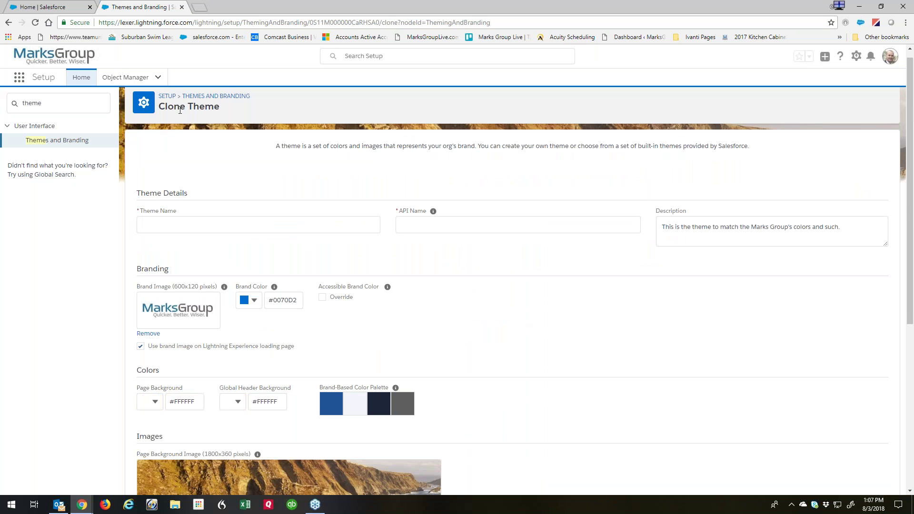
click(202, 98)
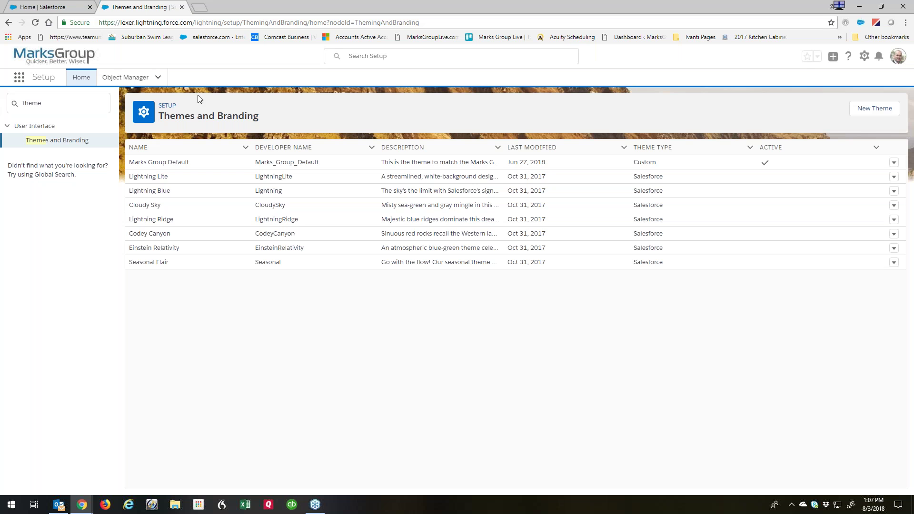
Open the Marks Group - Sales and Marketing app from the App Launcher to view the active theme there
click(19, 77)
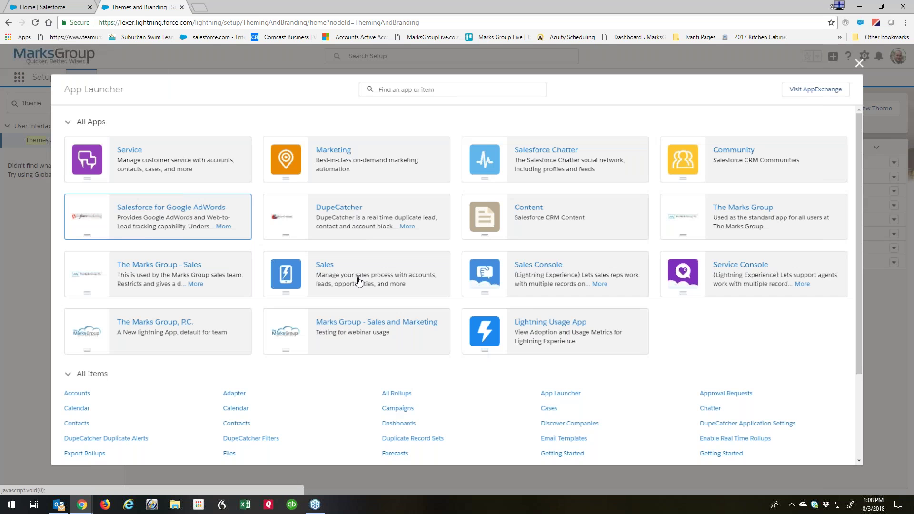
click(342, 325)
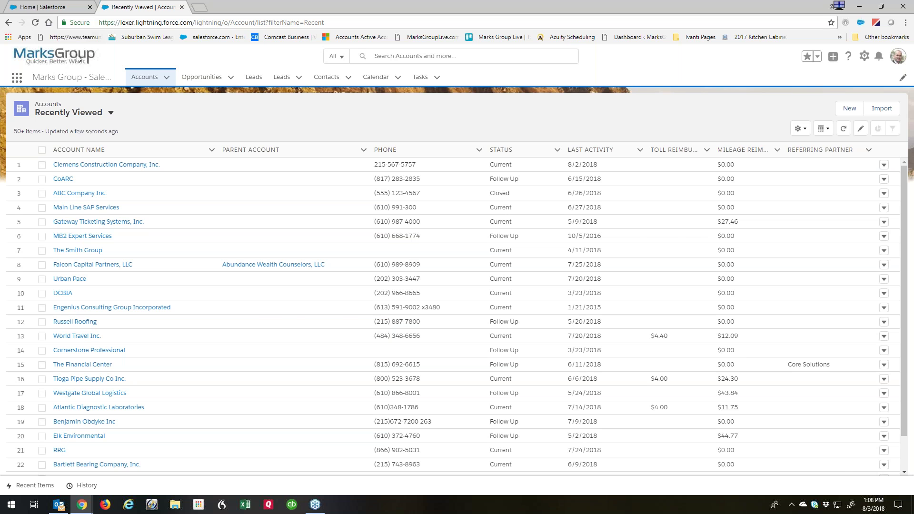
Reload the Sales home page to apply the active theme, and close the browser tab showing the recently viewed accounts
click(85, 10)
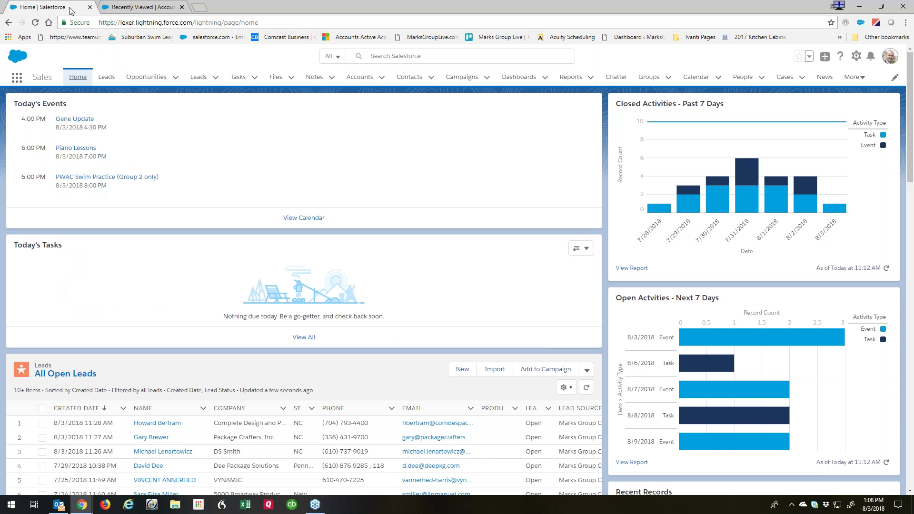
click(35, 23)
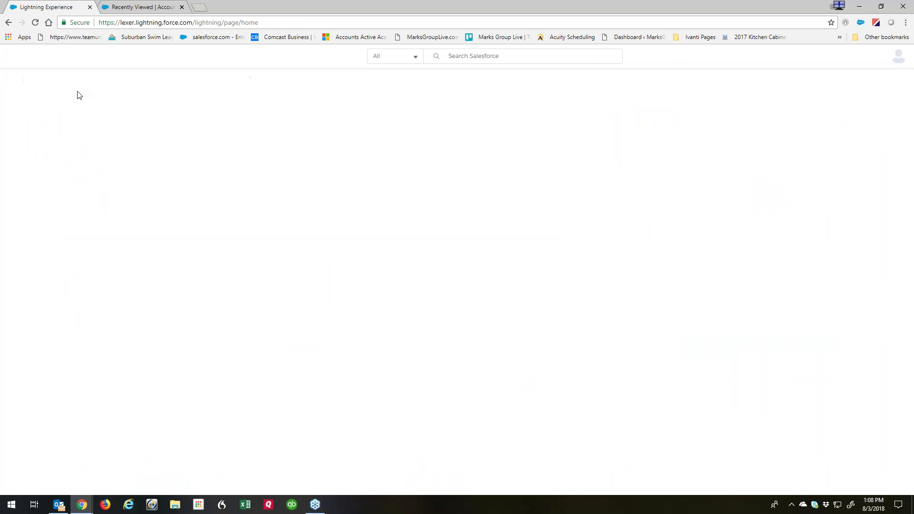
click(138, 7)
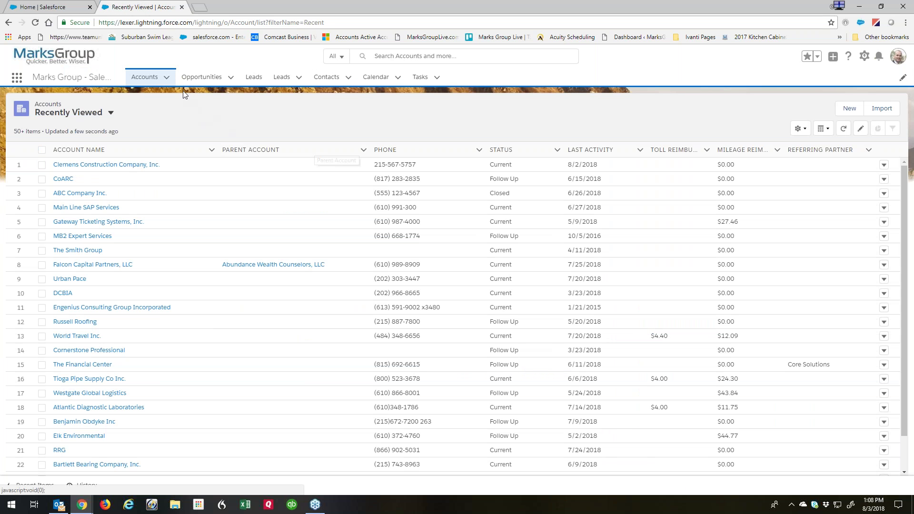
click(181, 7)
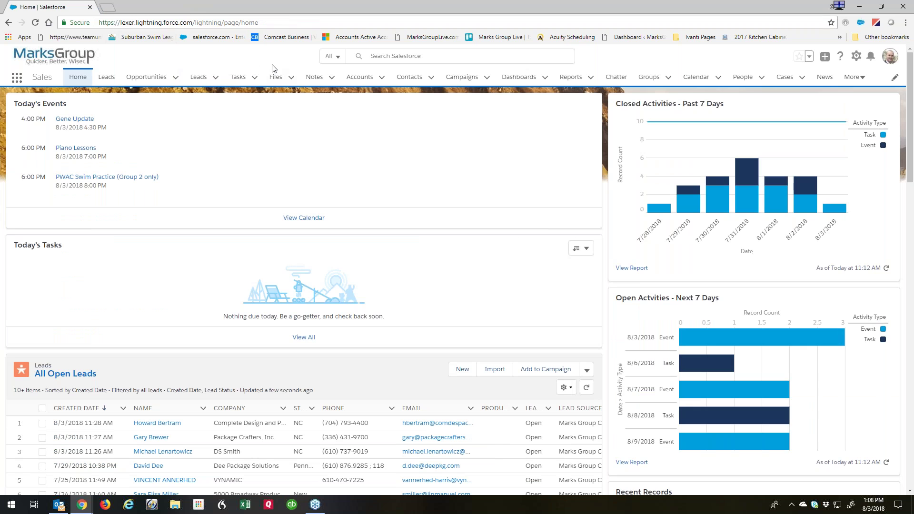